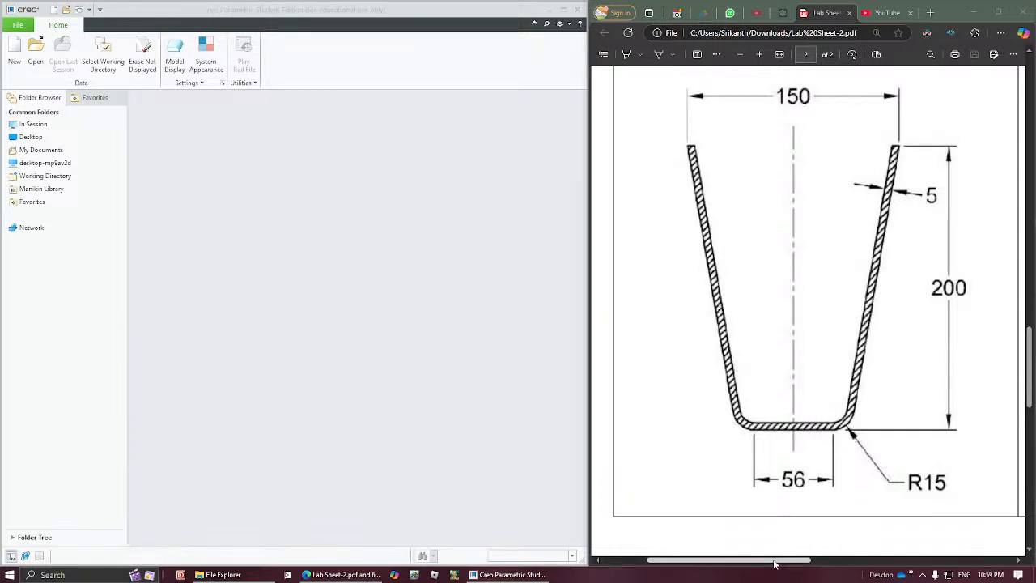
# Step: Examine the cup's dimensioned section and its 3D view on the lab sheet
pyautogui.moveTo(777, 558); pyautogui.dragTo(927, 564)
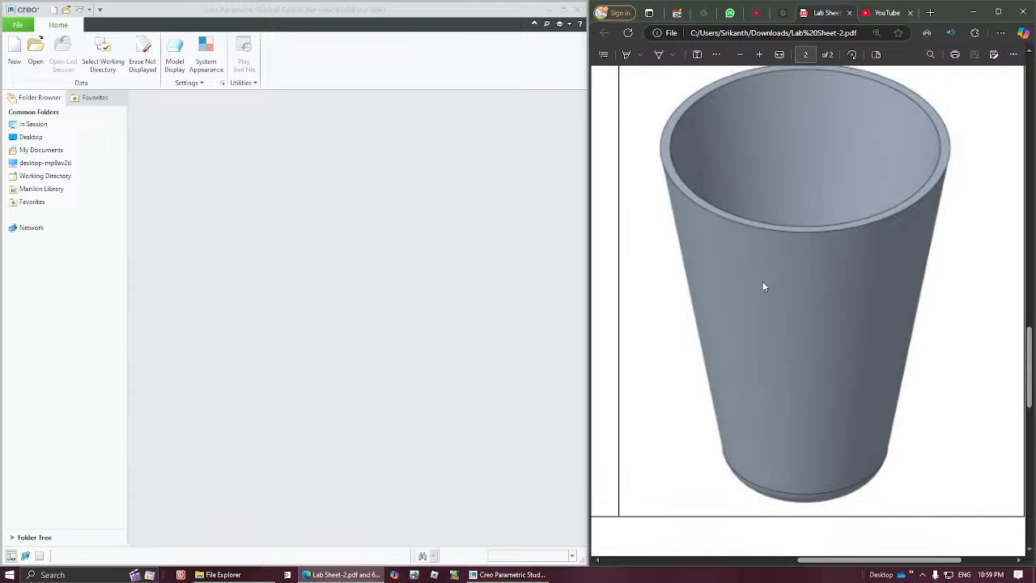
pyautogui.moveTo(856, 564); pyautogui.dragTo(728, 559)
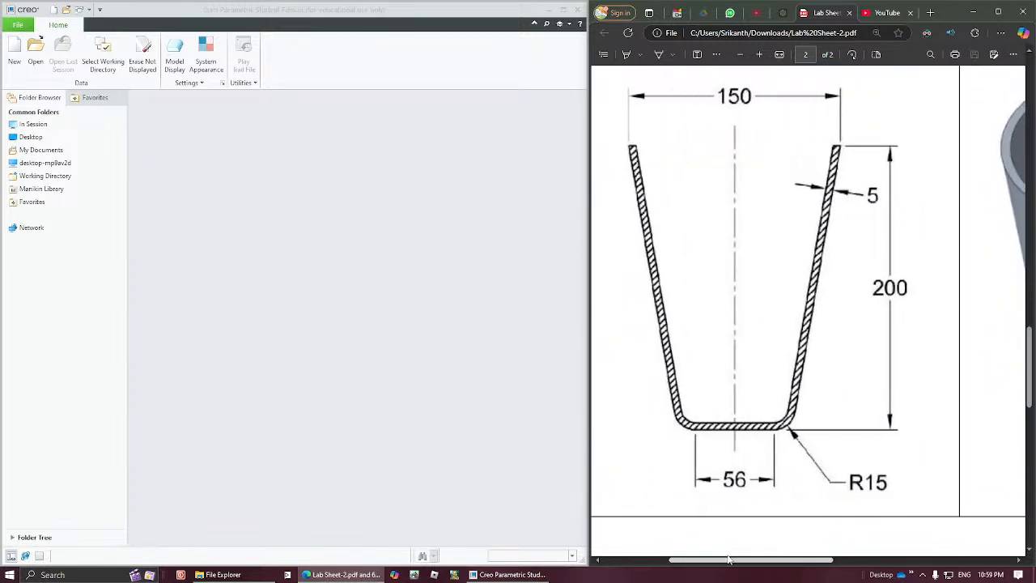
pyautogui.moveTo(728, 558)
pyautogui.mouseDown()
pyautogui.moveTo(880, 559)
pyautogui.moveTo(726, 550)
pyautogui.mouseUp()
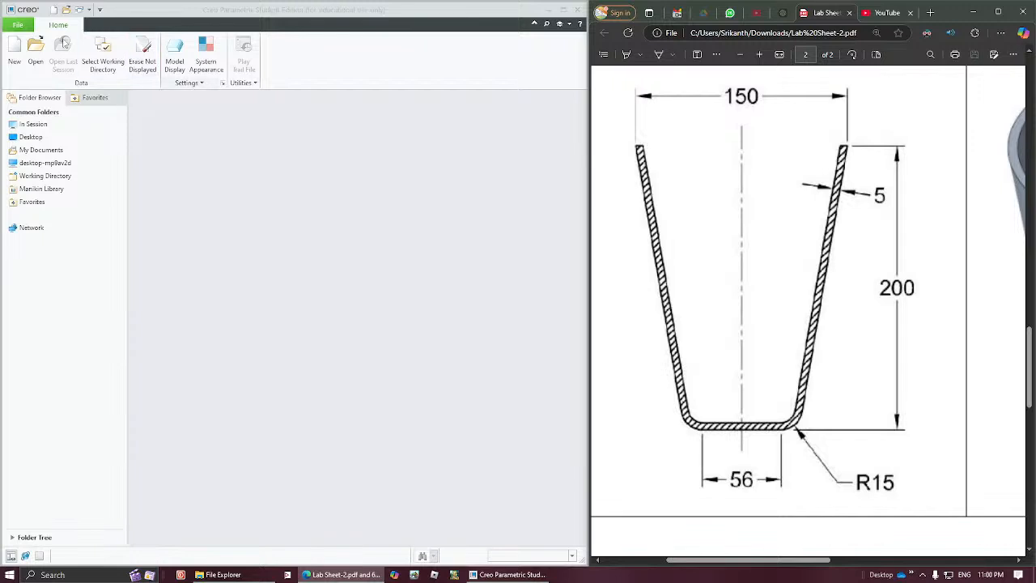
# Step: Set the working directory to the folder with the personal name on the Desktop
pyautogui.click(102, 55)
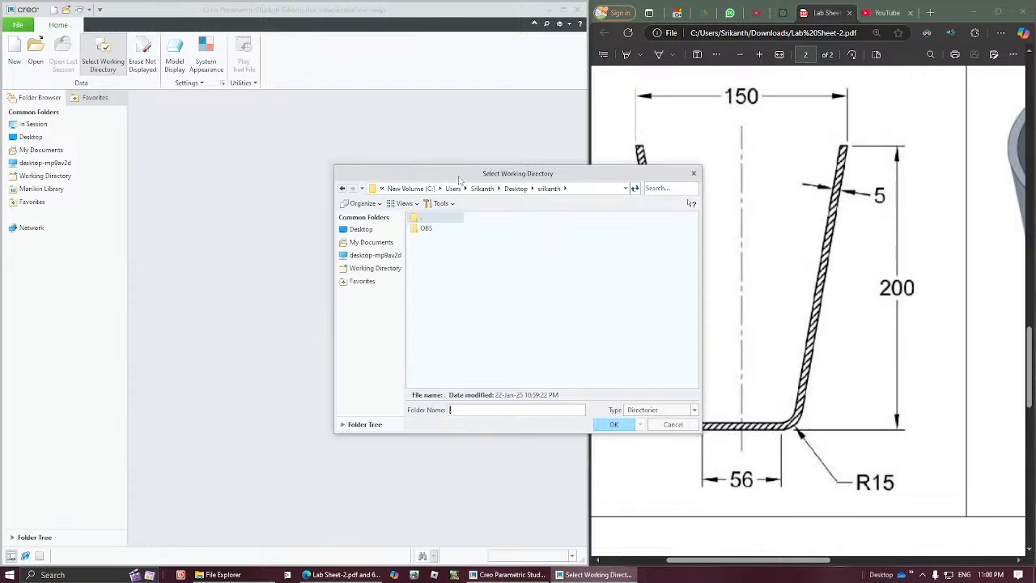
pyautogui.click(366, 230)
pyautogui.doubleClick(438, 250)
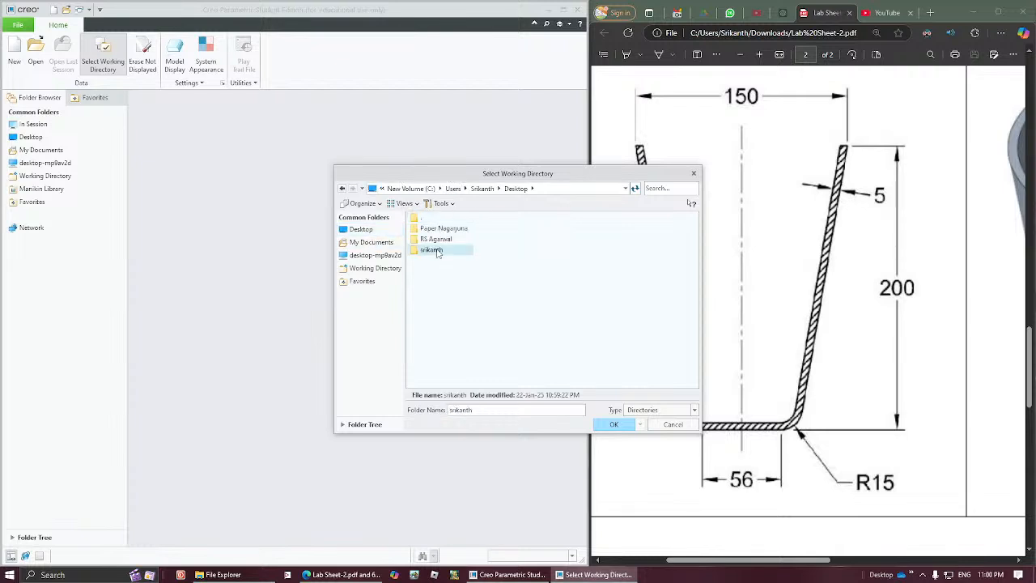
pyautogui.click(604, 425)
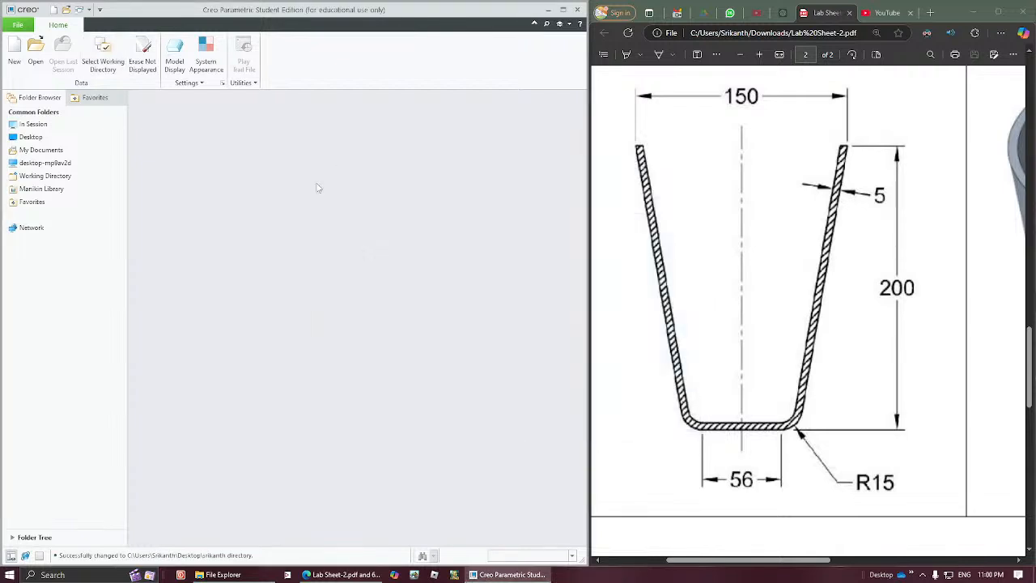
# Step: Create a new solid part named Q4 using the default template
pyautogui.click(15, 54)
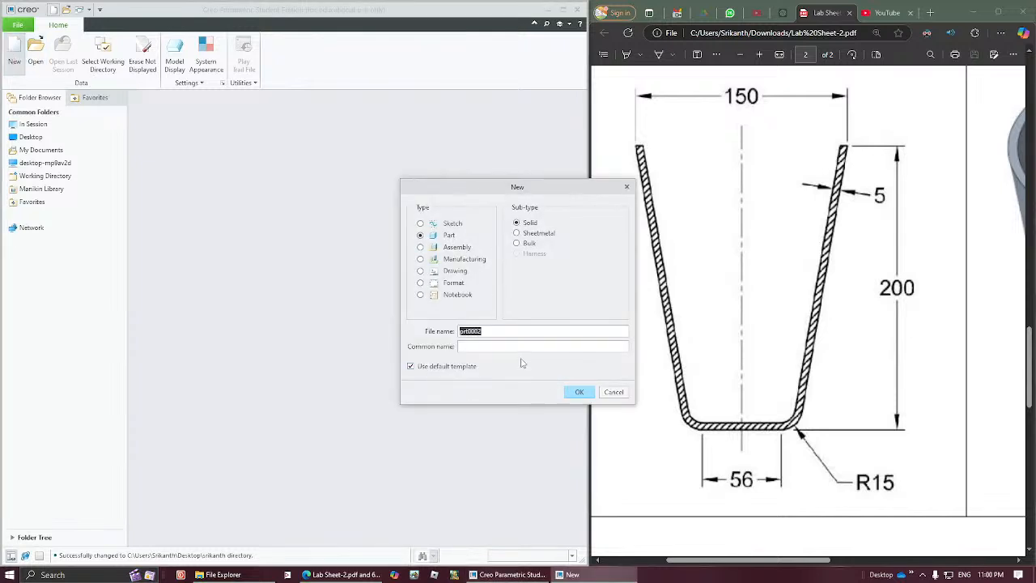
pyautogui.write('Q4')
pyautogui.click(578, 393)
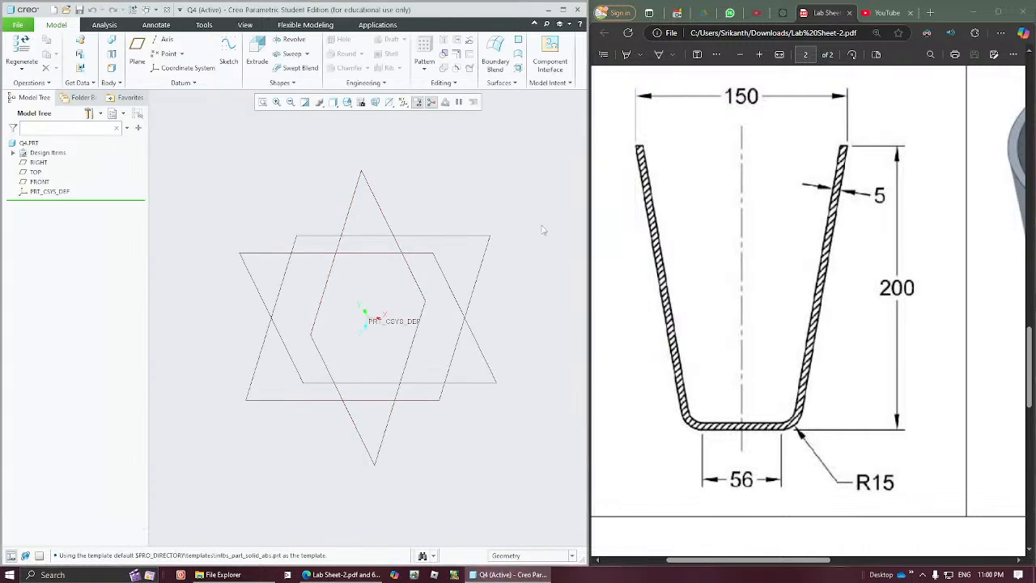
# Step: Start a Revolve on the FRONT plane and orient its sketch parallel to the screen
pyautogui.click(260, 257)
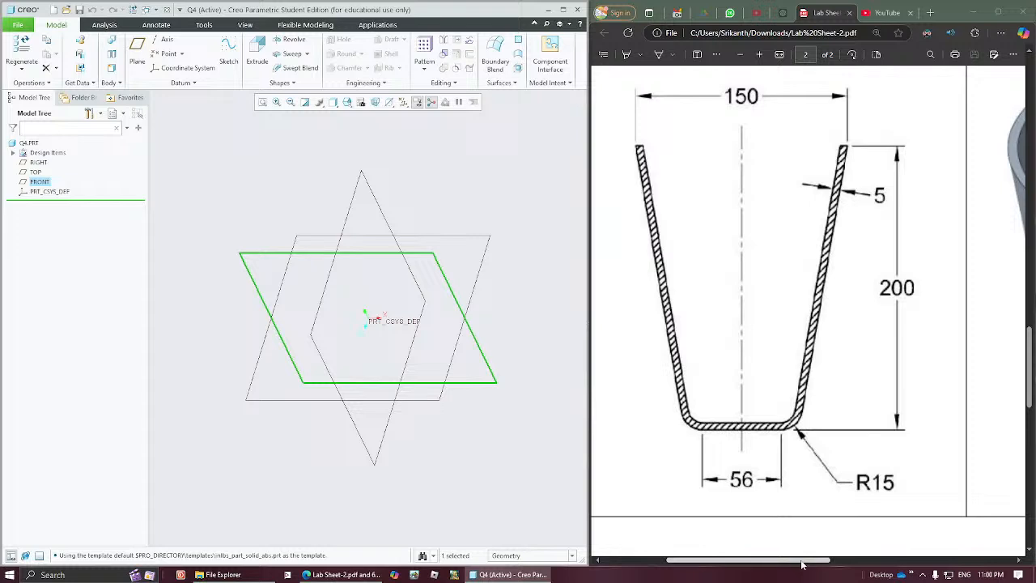
pyautogui.moveTo(813, 561); pyautogui.dragTo(932, 558)
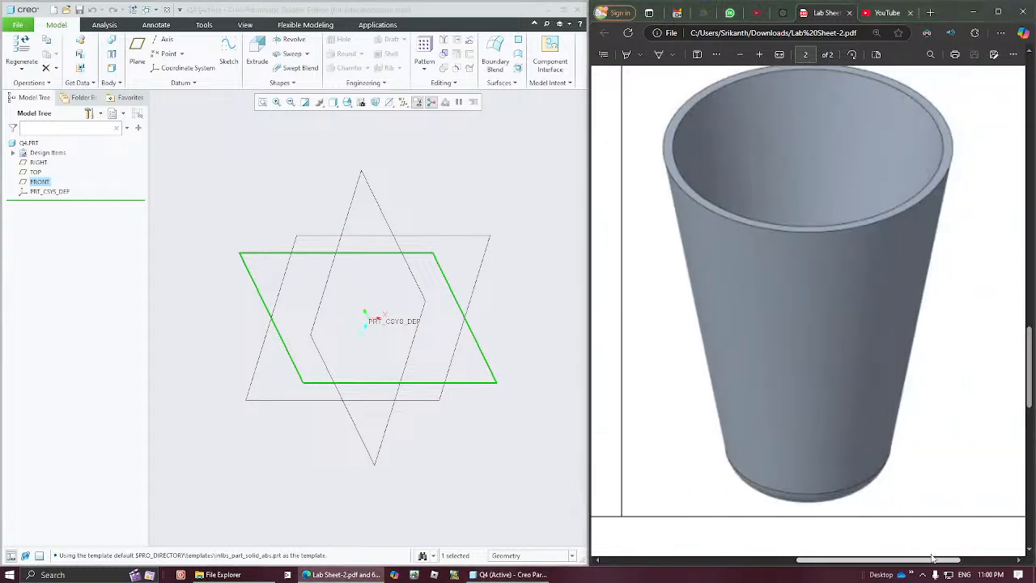
pyautogui.moveTo(932, 558); pyautogui.dragTo(797, 558)
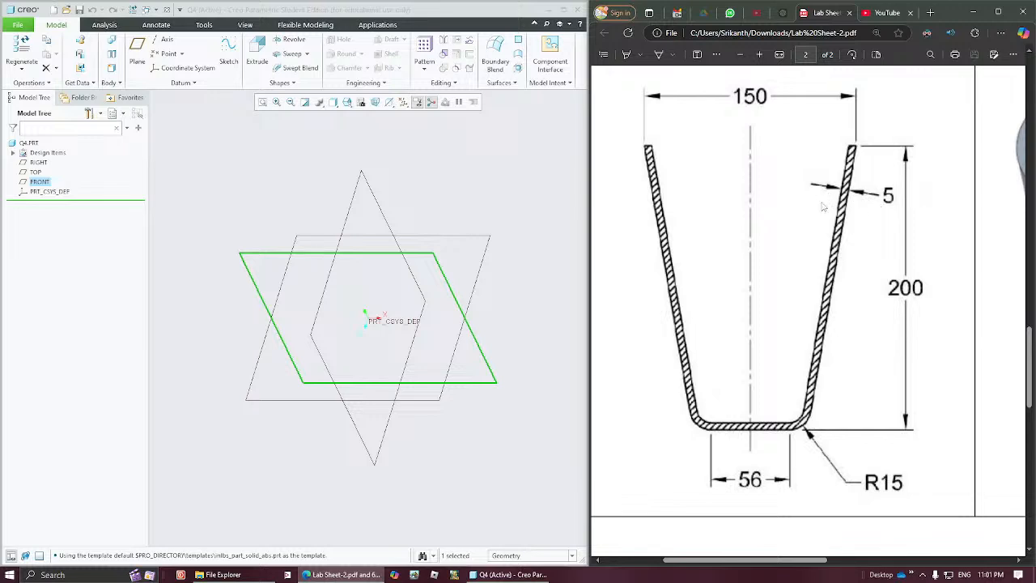
pyautogui.click(384, 180)
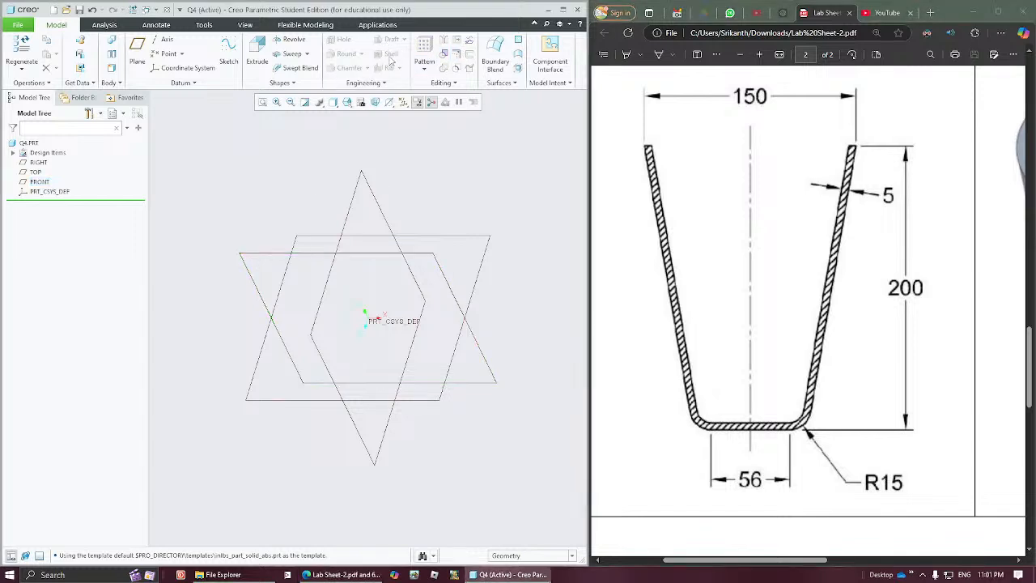
pyautogui.click(270, 258)
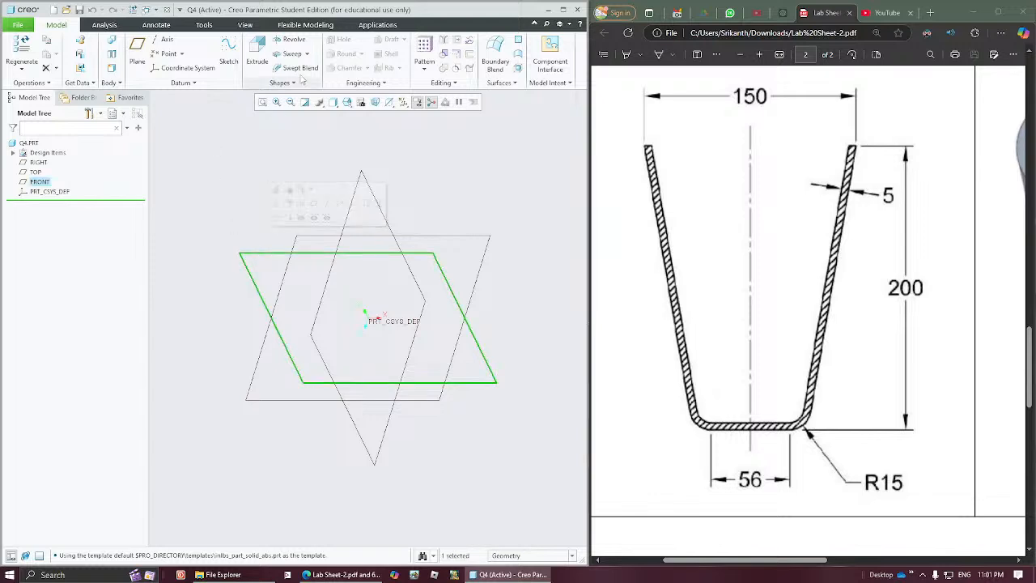
pyautogui.click(290, 39)
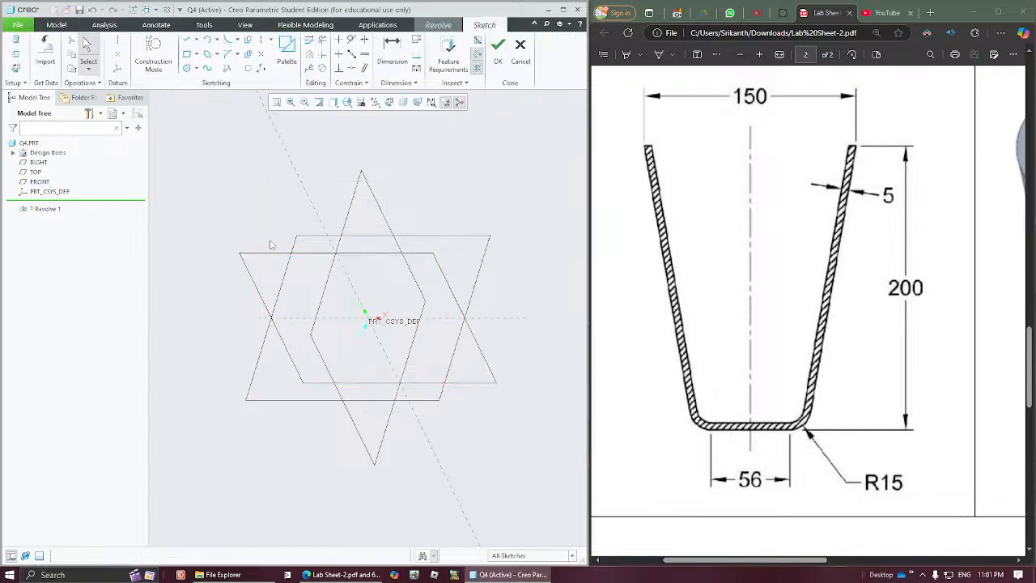
pyautogui.click(389, 102)
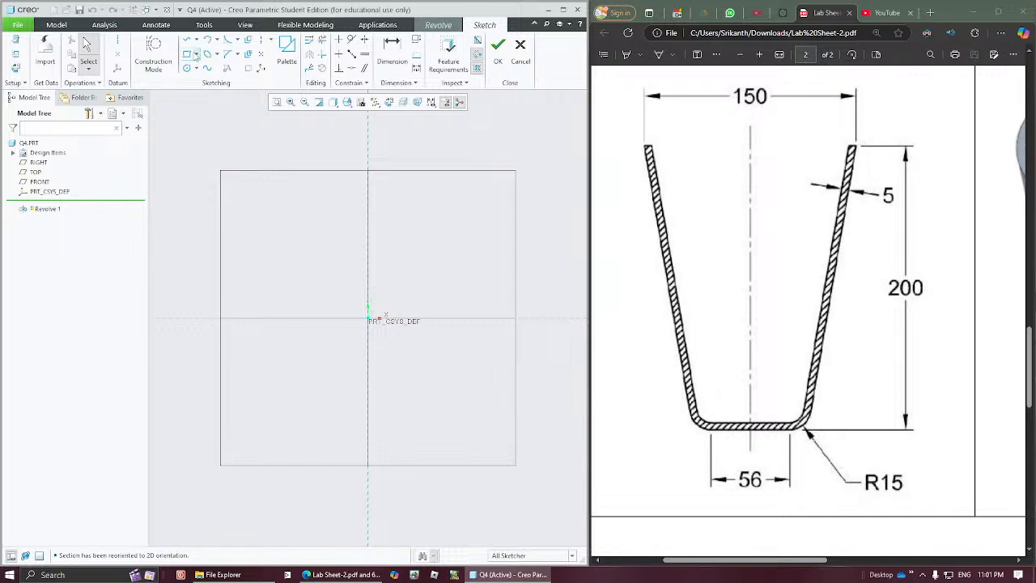
# Step: Sketch a closed four-sided half-profile of the cup from the origin, about 88 wide at the base and 152 at the top
pyautogui.click(187, 41)
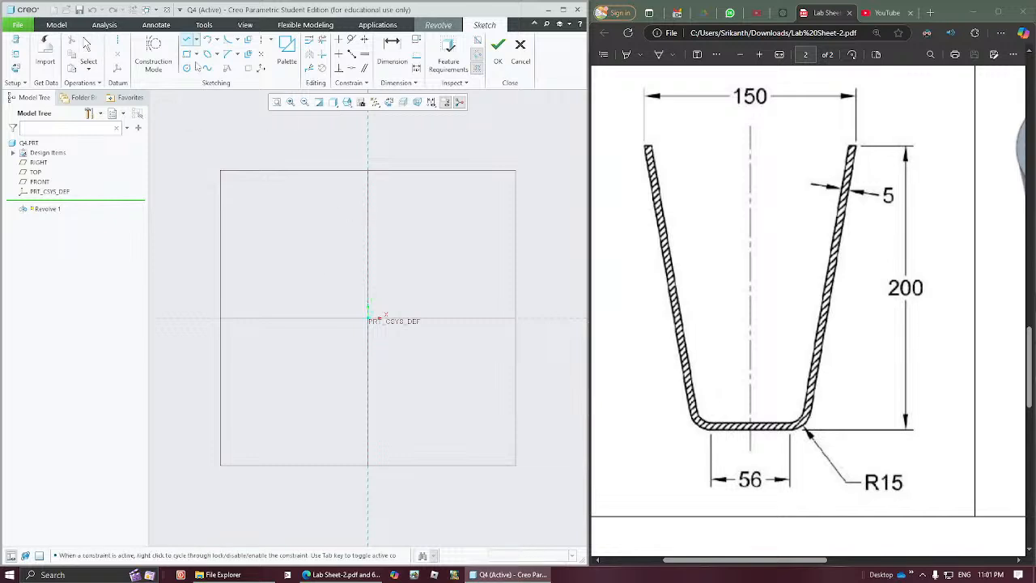
pyautogui.click(366, 319)
pyautogui.click(419, 319)
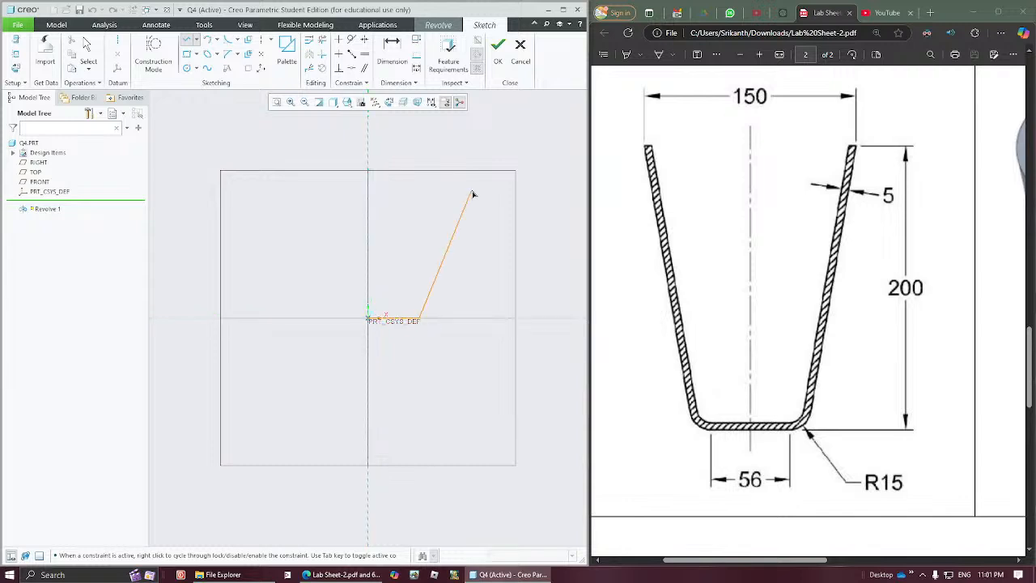
pyautogui.click(456, 154)
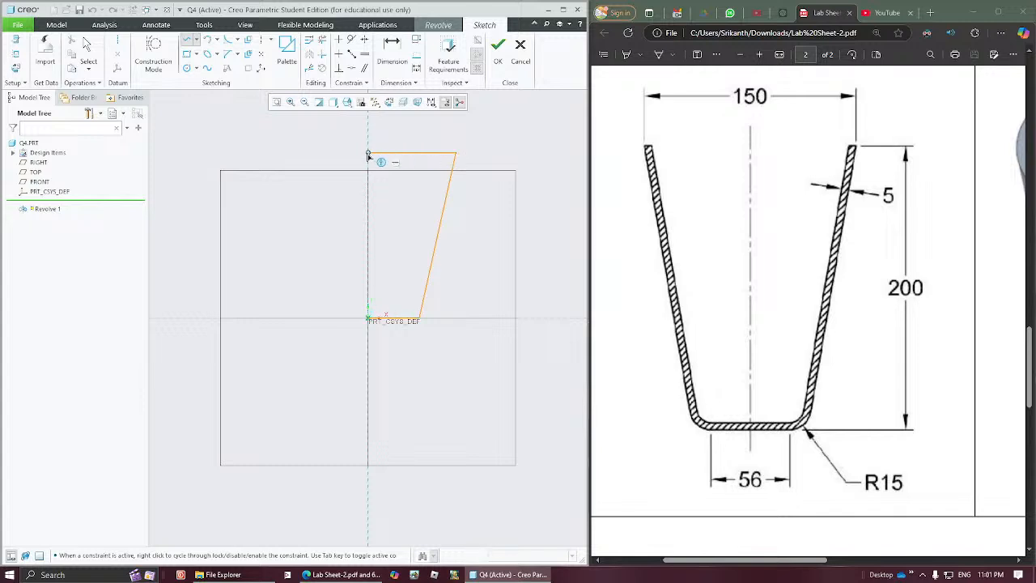
pyautogui.click(368, 154)
pyautogui.click(368, 319)
pyautogui.middleClick(265, 248)
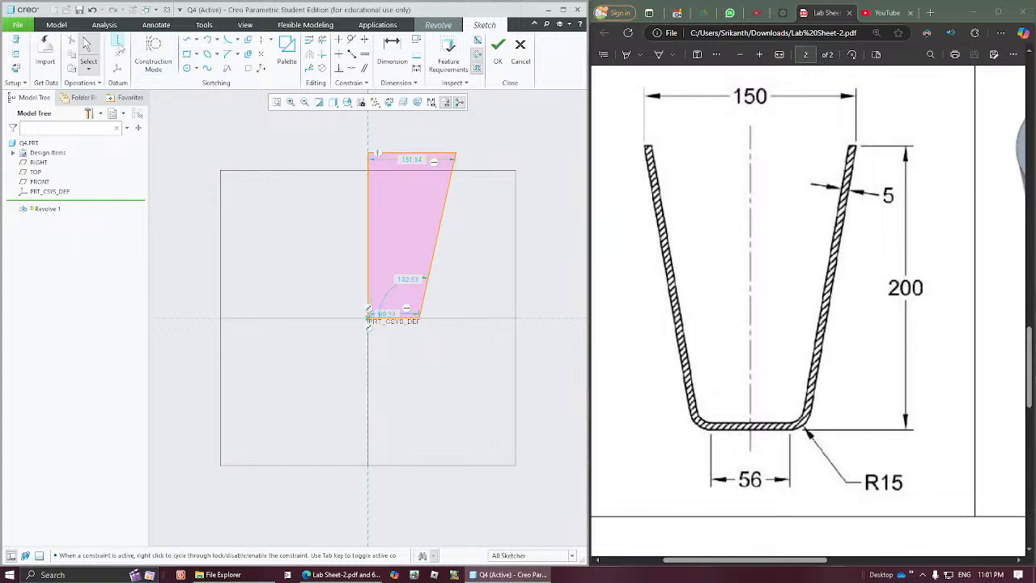
# Step: Place a vertical centerline through the origin along the profile's inner edge as the revolve axis
pyautogui.click(117, 40)
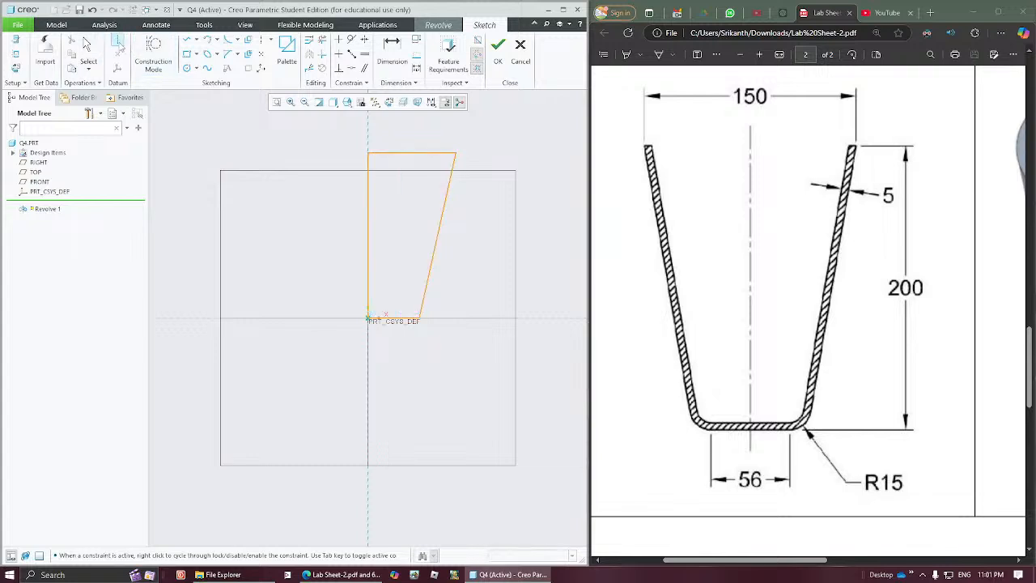
pyautogui.click(368, 146)
pyautogui.click(372, 210)
pyautogui.middleClick(492, 242)
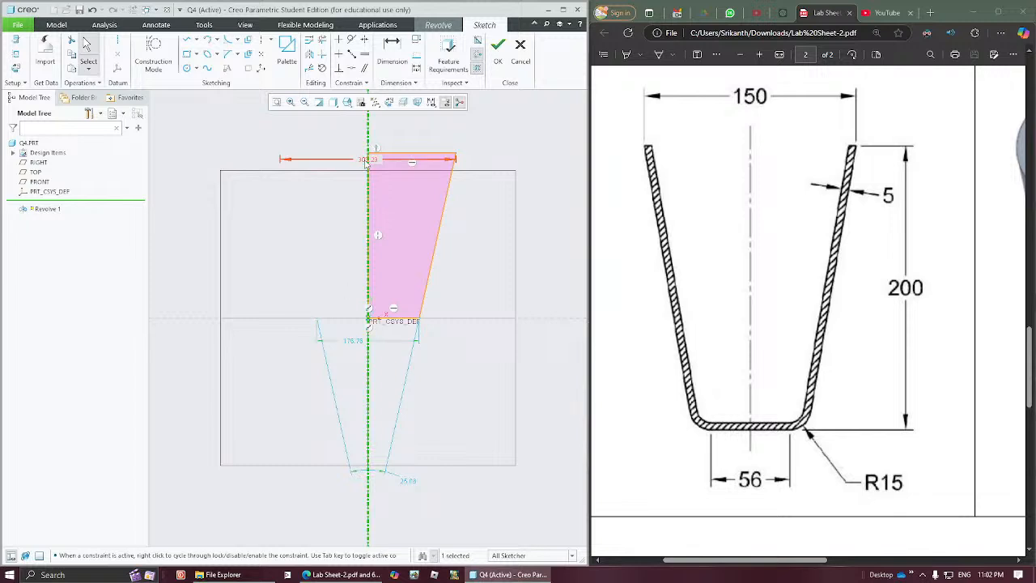
# Step: Try to change the profile's top diameter with its dimension placed above the edge, and reposition the angle dimension below the profile
pyautogui.moveTo(366, 159); pyautogui.dragTo(353, 140)
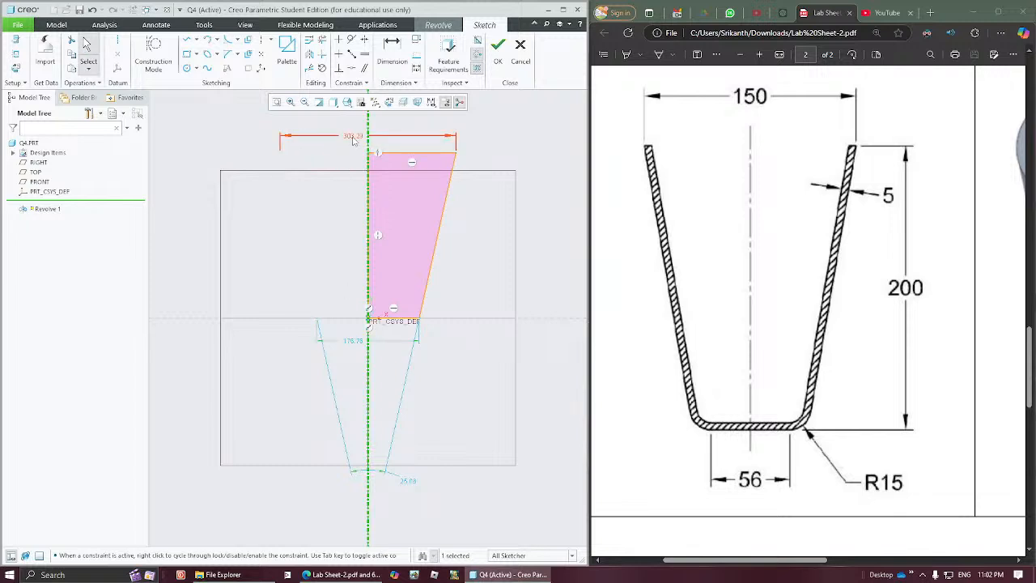
pyautogui.doubleClick(353, 136)
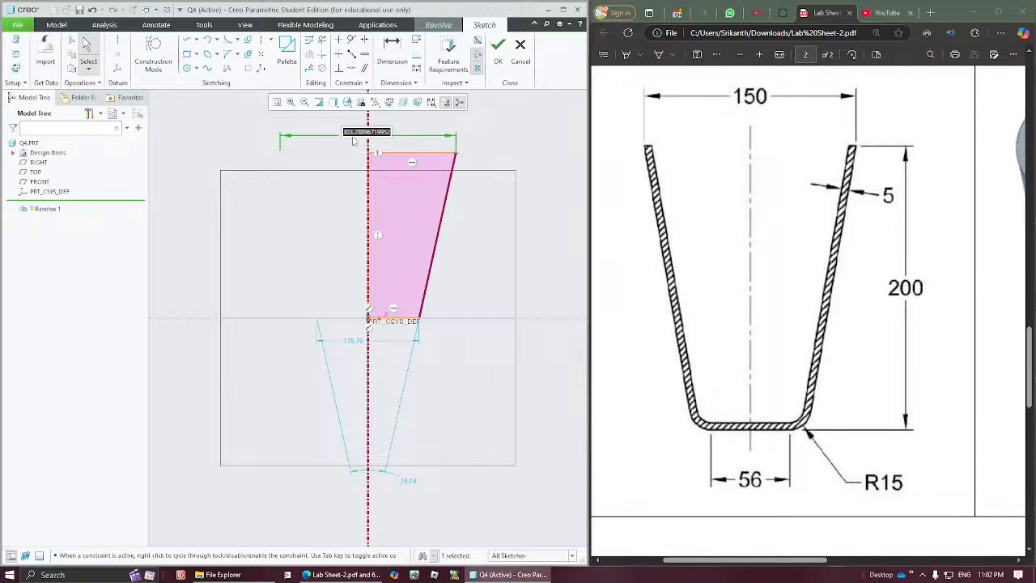
pyautogui.write('150')
pyautogui.press('Return')
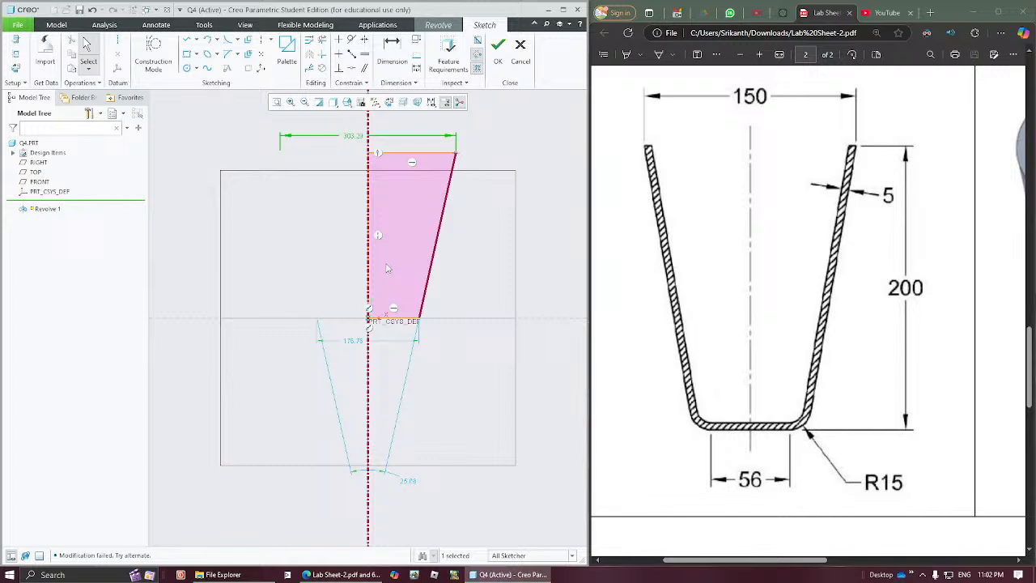
pyautogui.click(407, 476)
pyautogui.moveTo(407, 479); pyautogui.dragTo(404, 395)
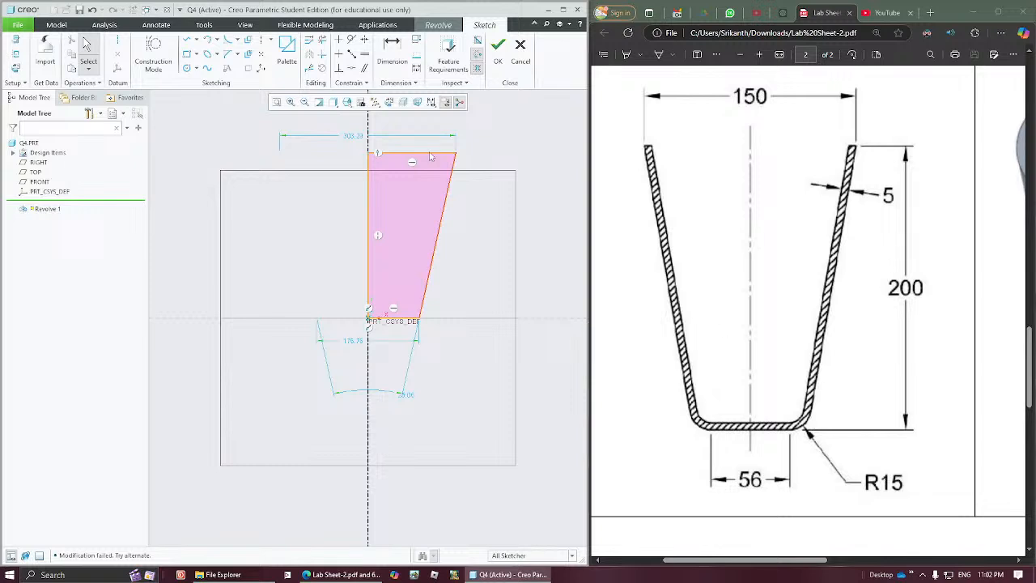
# Step: Dimension the height between the profile's top and bottom edges and set it to 200
pyautogui.click(394, 50)
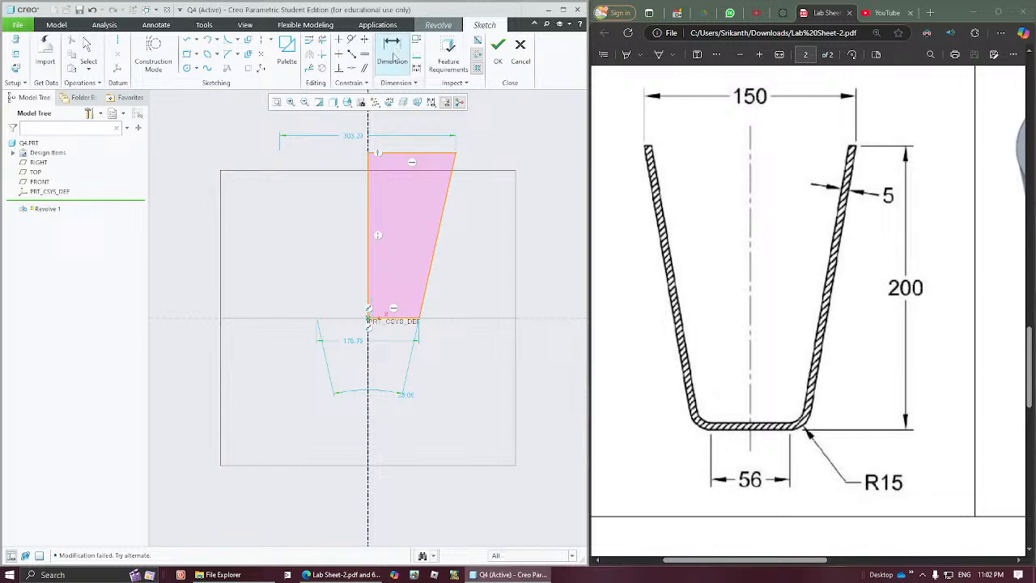
pyautogui.click(394, 152)
pyautogui.click(394, 317)
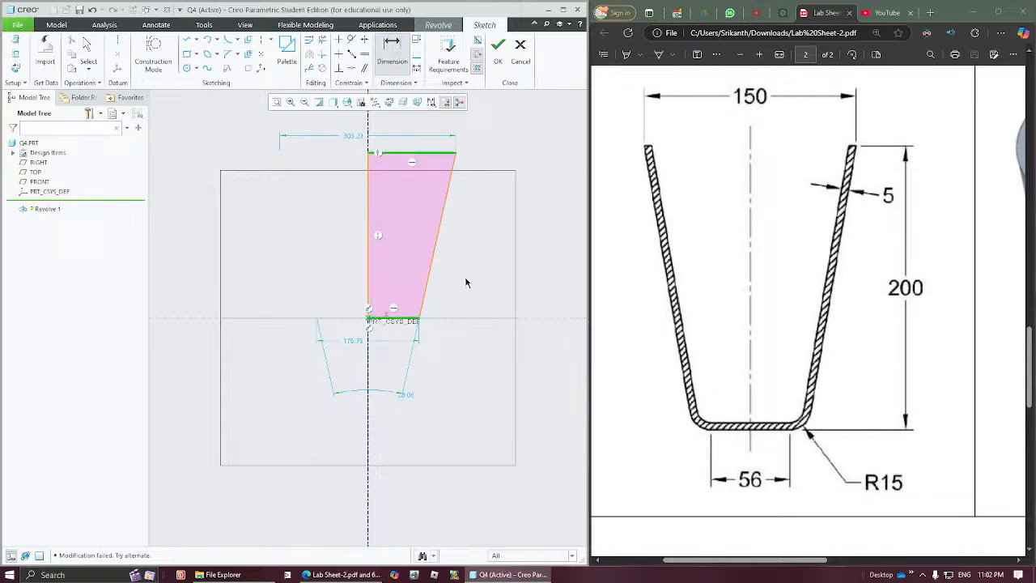
pyautogui.middleClick(496, 235)
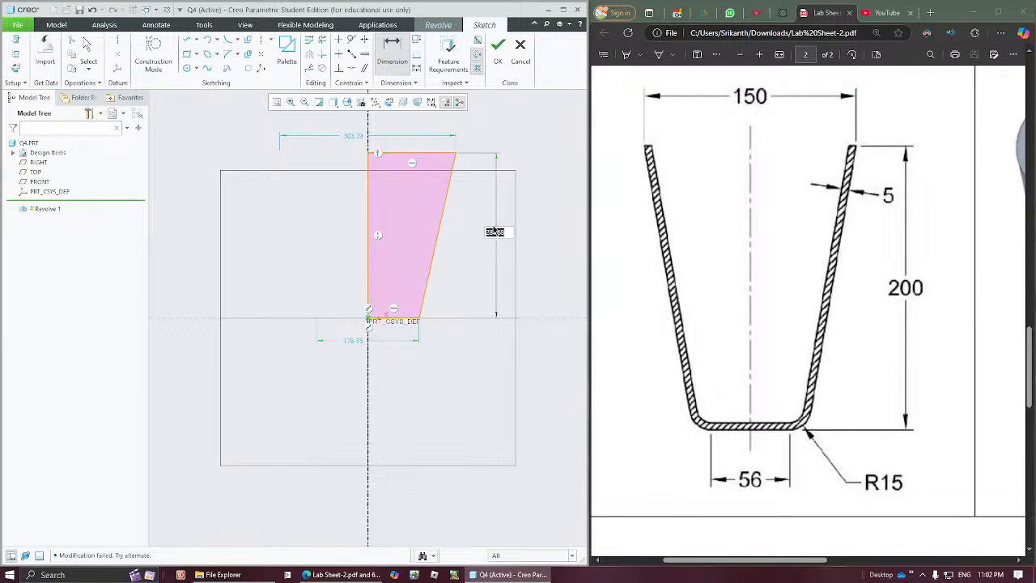
pyautogui.write('200')
pyautogui.press('Return')
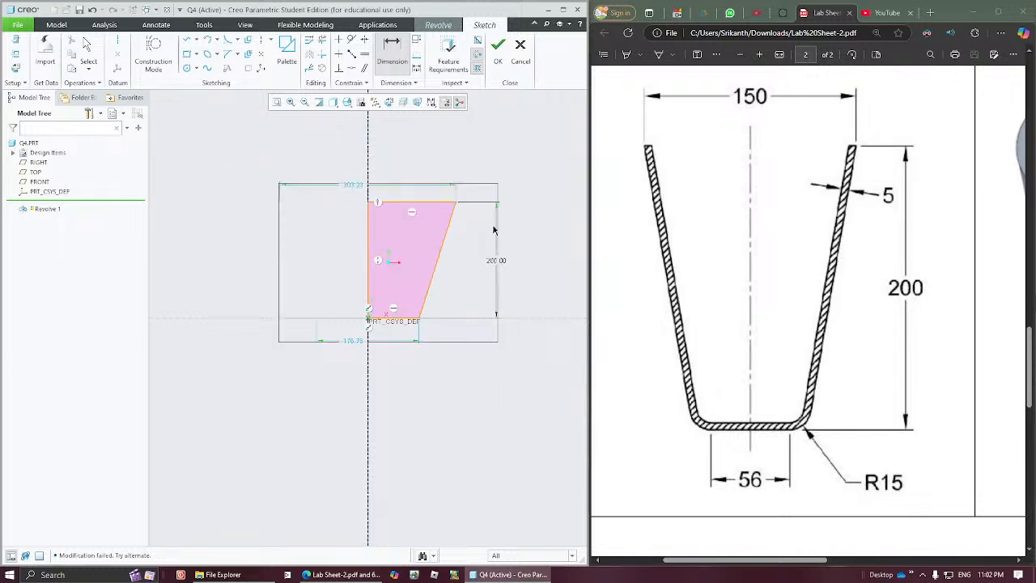
# Step: Set the profile's top diameter to 150
pyautogui.doubleClick(360, 186)
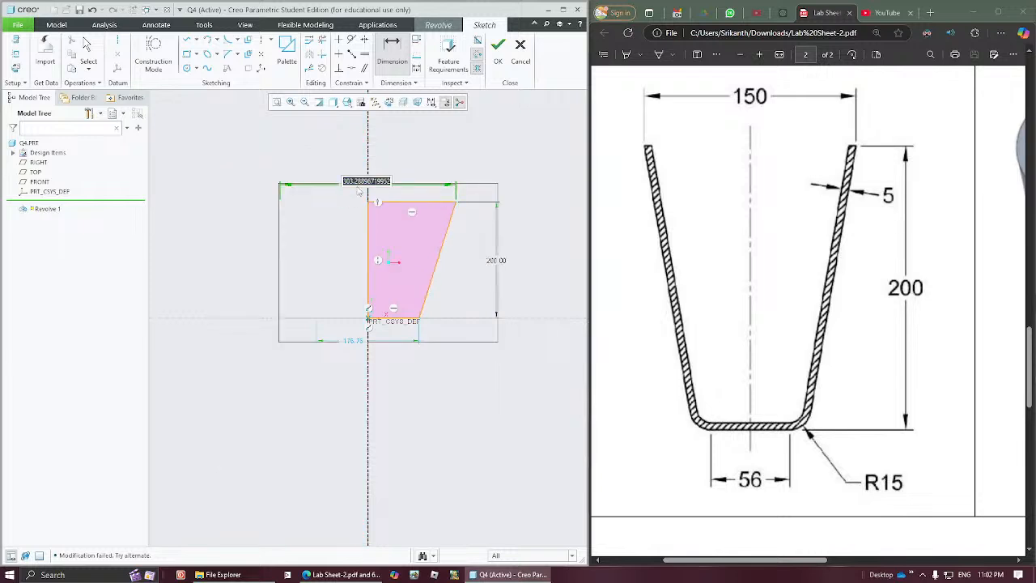
pyautogui.write('150')
pyautogui.press('Return')
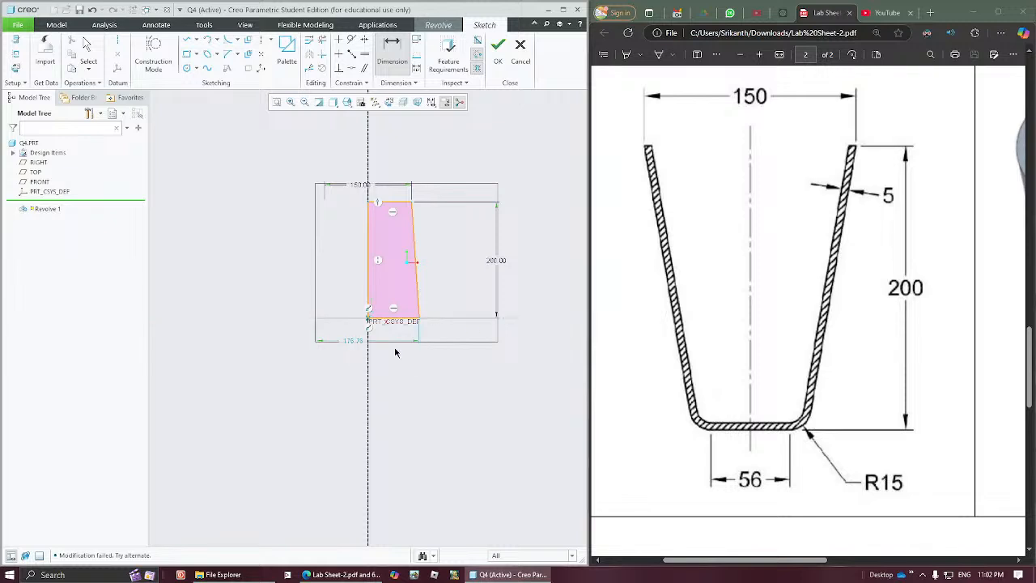
pyautogui.middleClick(433, 353)
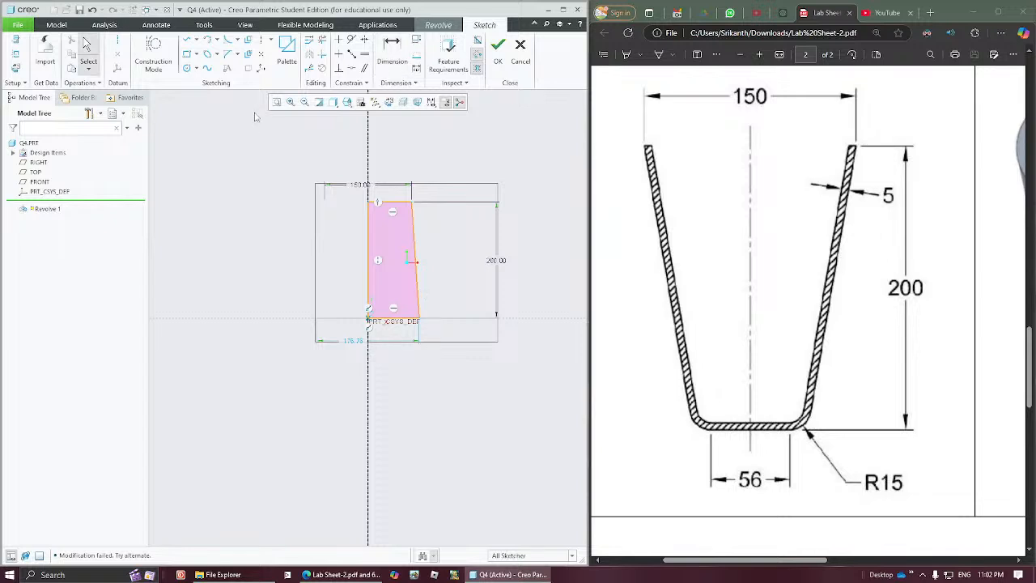
# Step: Round the lower outer corner between the base line and the slanted side with a circular fillet
pyautogui.click(229, 39)
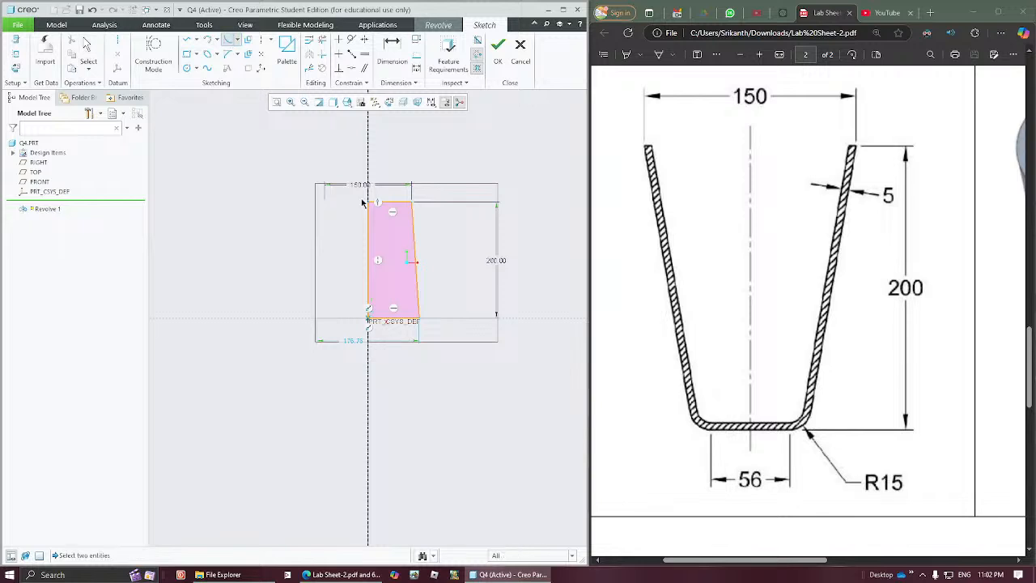
pyautogui.click(404, 317)
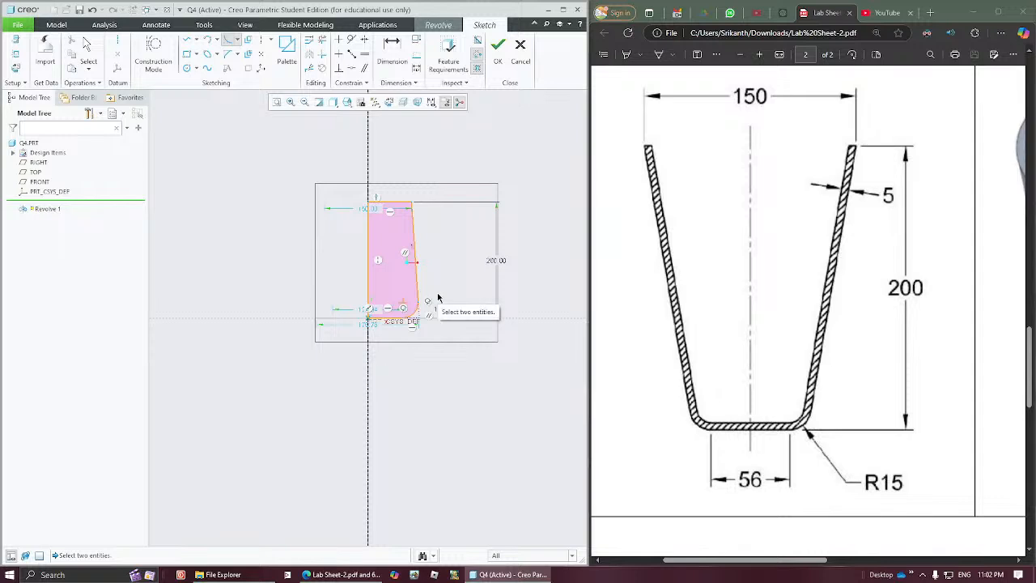
pyautogui.middleClick(438, 298)
pyautogui.click(438, 298)
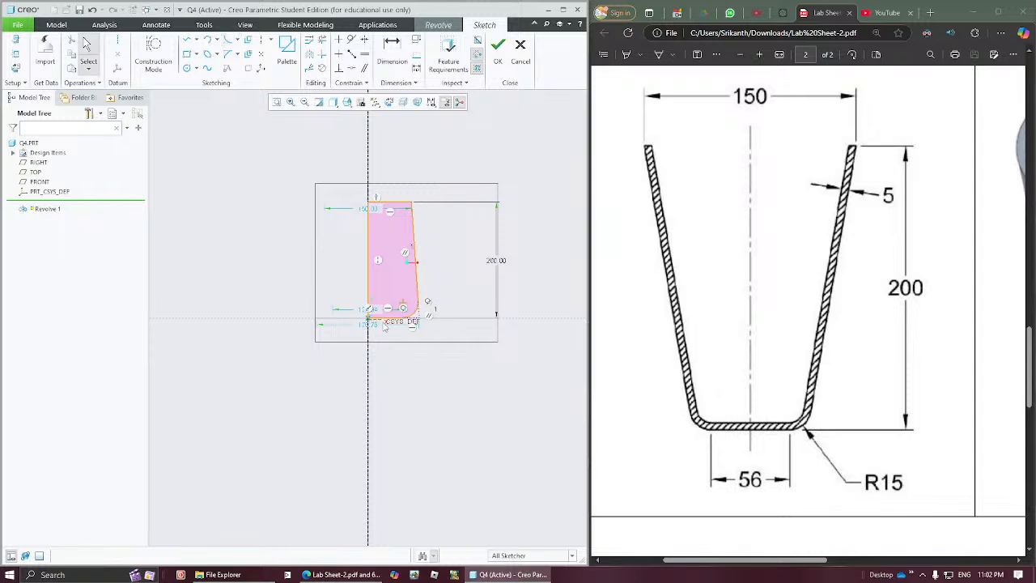
# Step: Reposition the flat base's diameter dimension inside the profile and the 200 height dimension closer to its slanted side
pyautogui.moveTo(374, 311)
pyautogui.mouseDown()
pyautogui.moveTo(379, 360)
pyautogui.moveTo(377, 284)
pyautogui.moveTo(388, 289)
pyautogui.mouseUp()
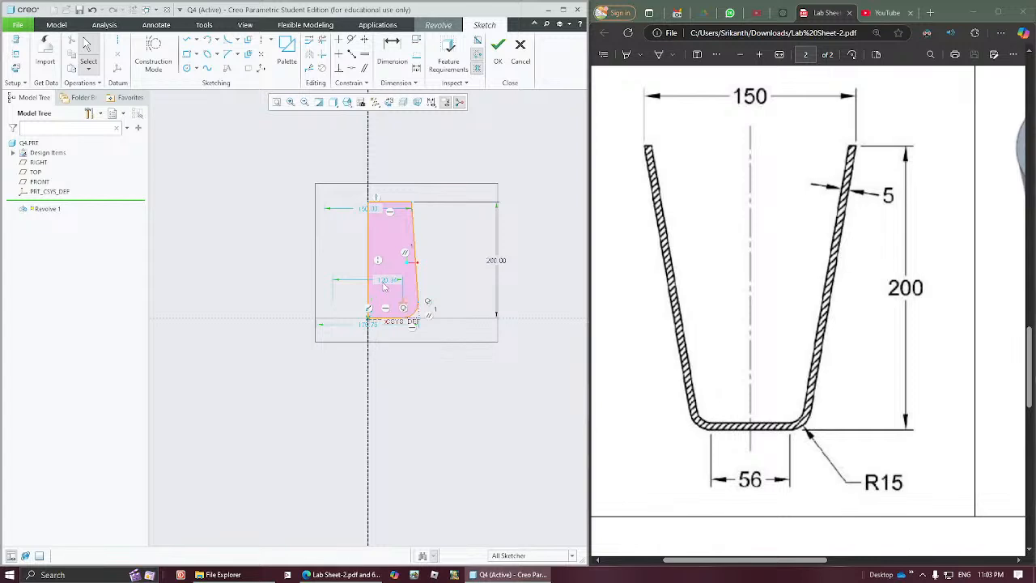
pyautogui.click(276, 102)
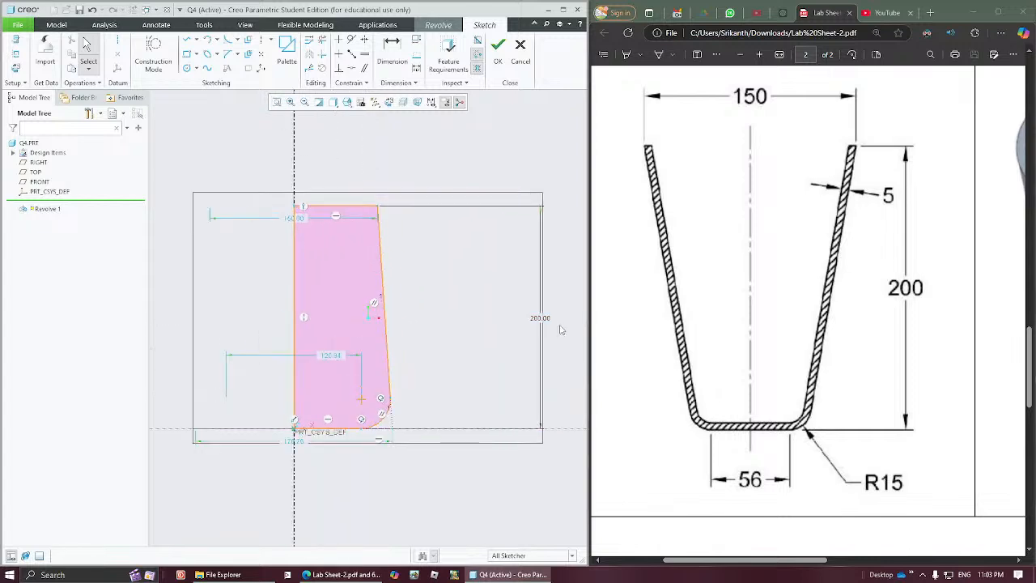
pyautogui.moveTo(540, 317); pyautogui.dragTo(418, 316)
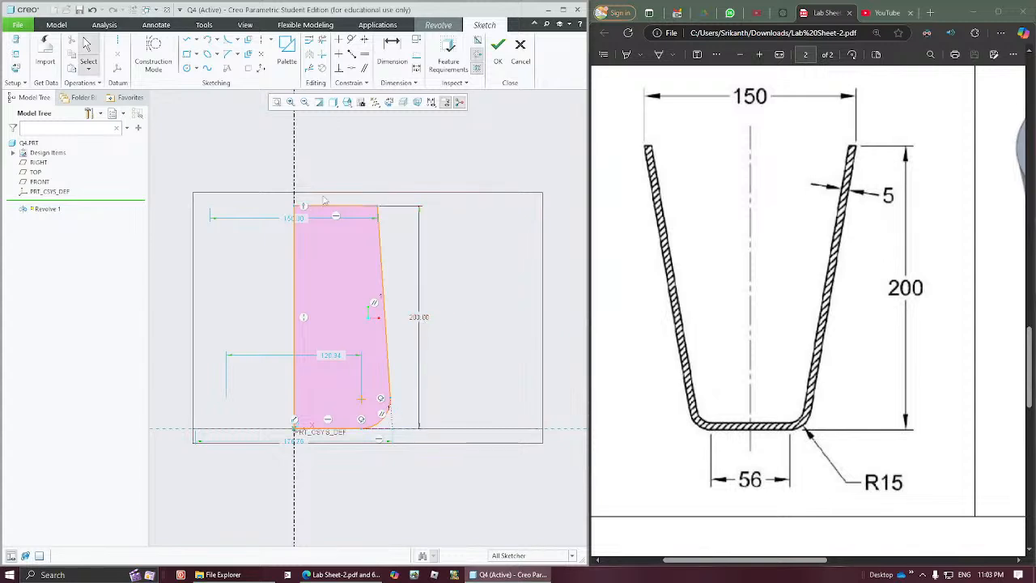
# Step: Dimension the corner fillet's radius as 15 and pull the profile's top outer corner back to the right of the centerline
pyautogui.click(391, 49)
pyautogui.click(383, 415)
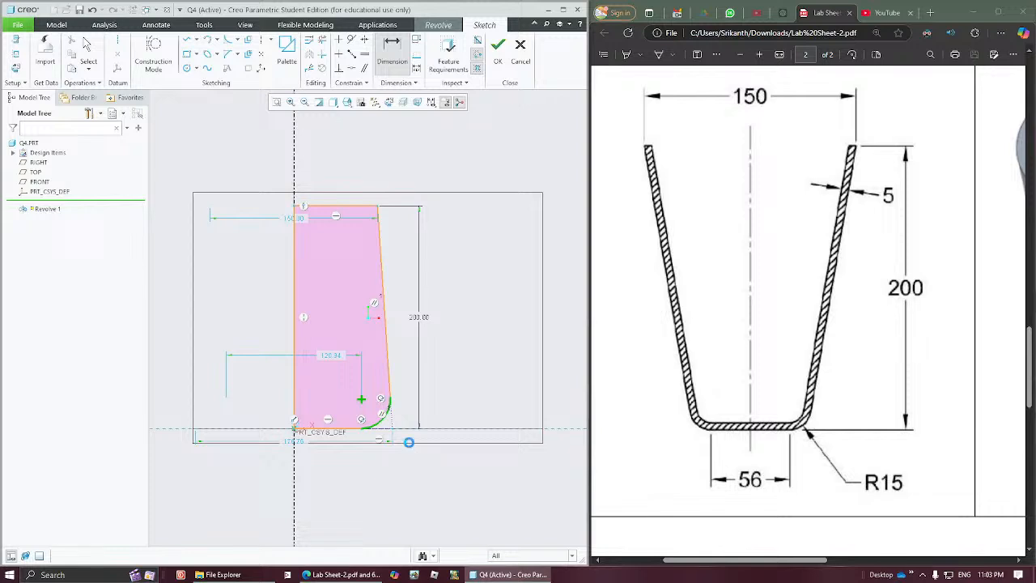
pyautogui.middleClick(410, 445)
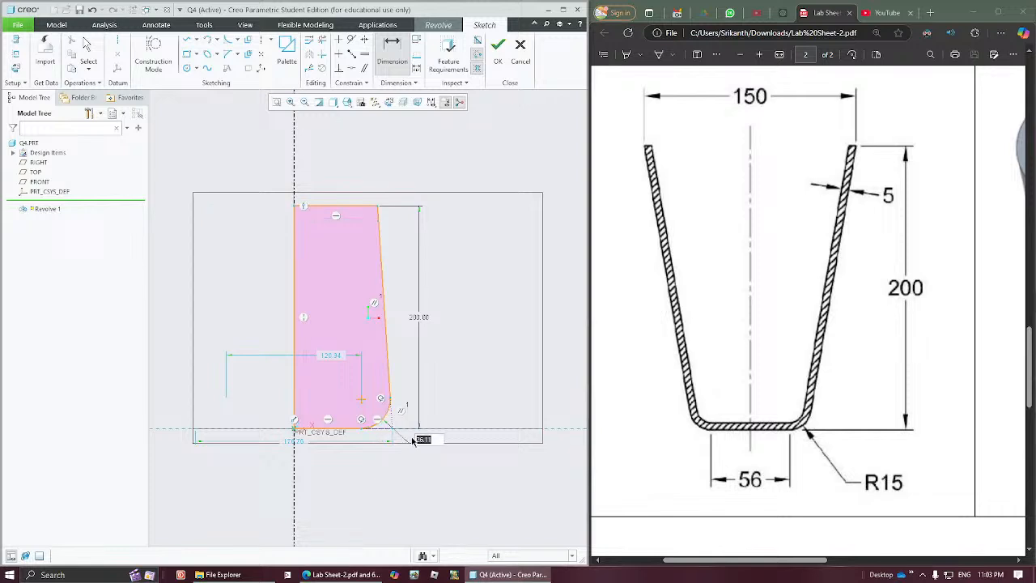
pyautogui.write('15')
pyautogui.press('Return')
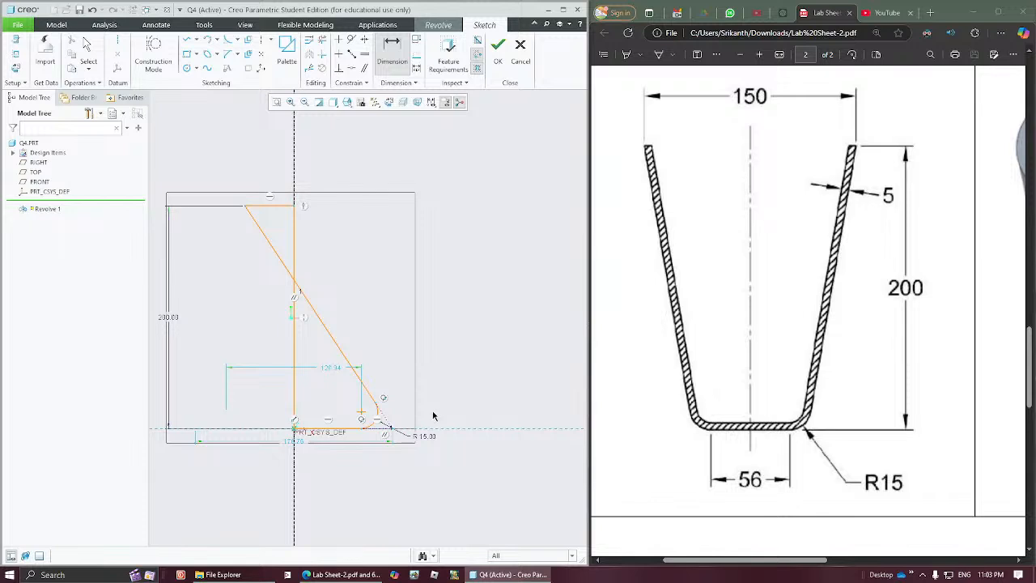
pyautogui.middleClick(437, 416)
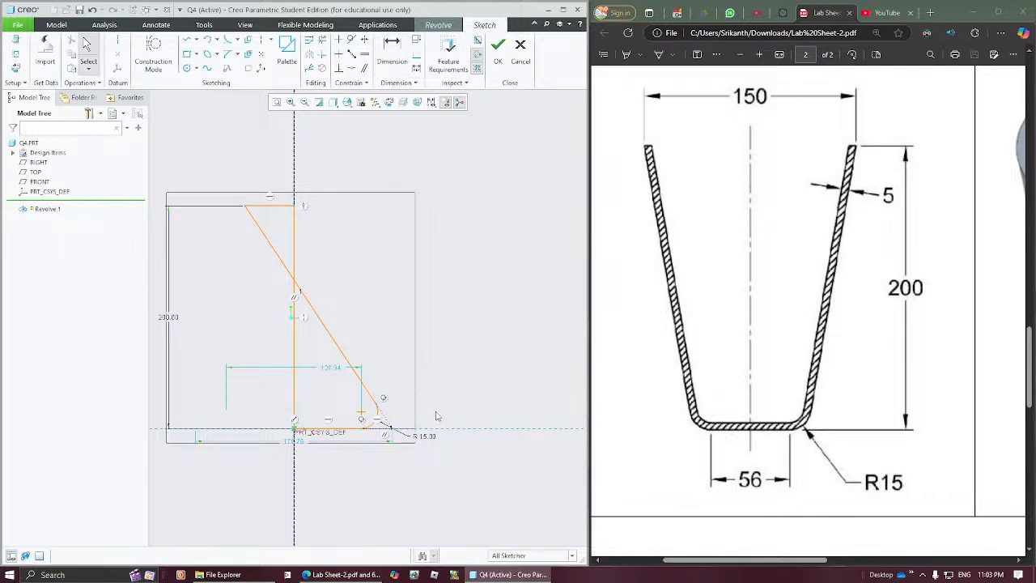
pyautogui.moveTo(247, 208); pyautogui.dragTo(352, 210)
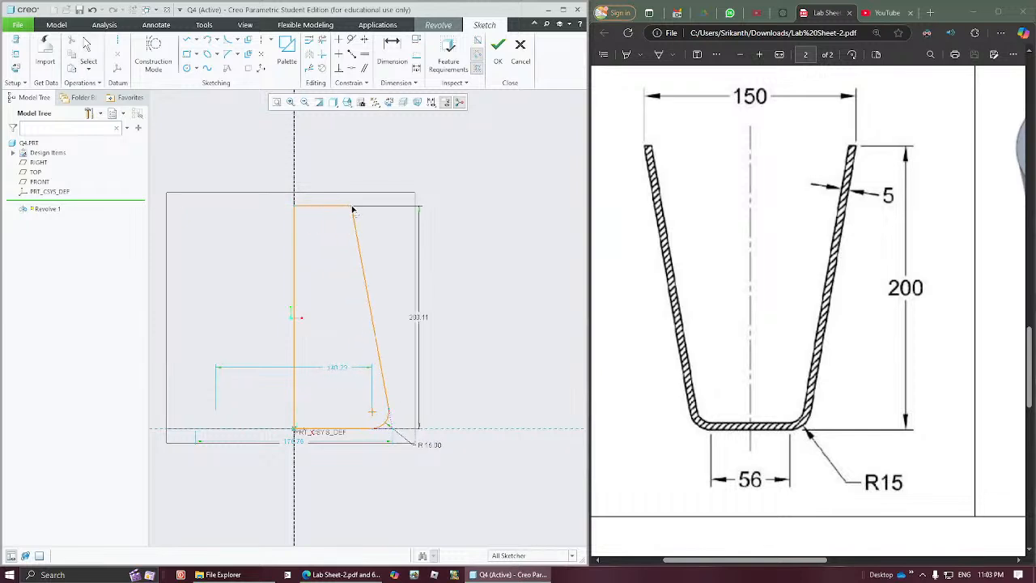
# Step: Try to change the flat base's diameter dimension inside the profile
pyautogui.doubleClick(340, 369)
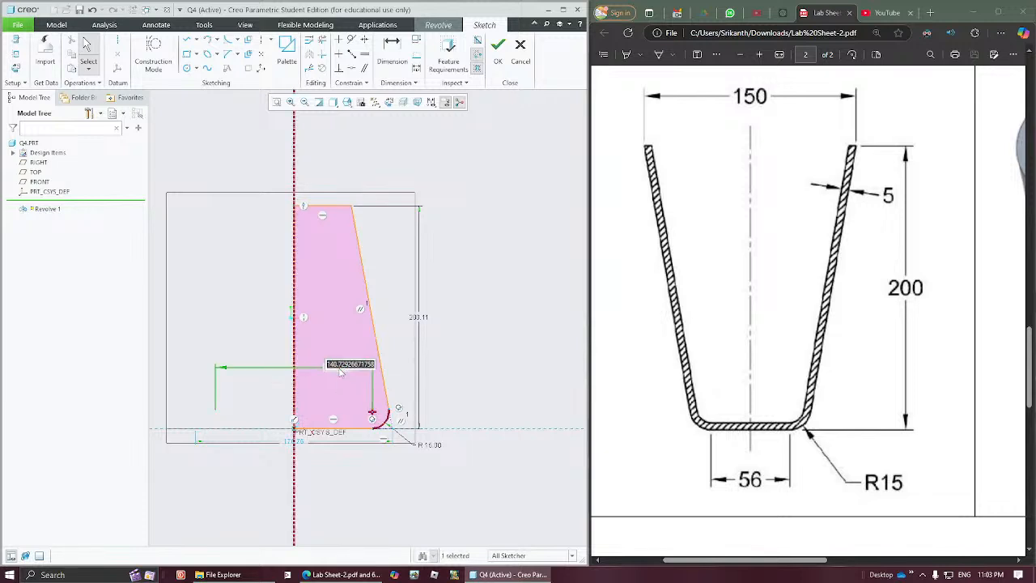
pyautogui.write('1')
pyautogui.press('Return')
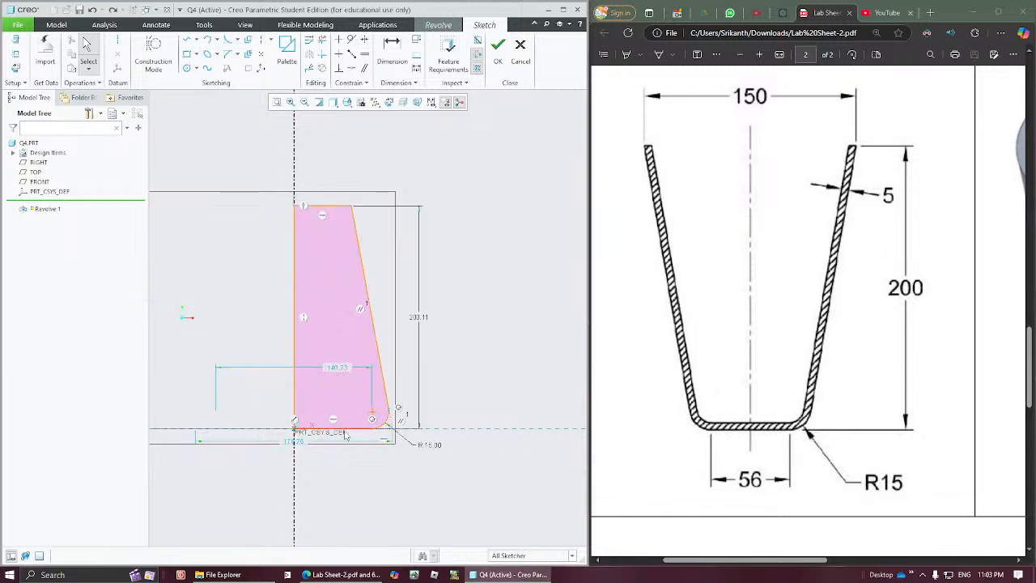
pyautogui.click(391, 48)
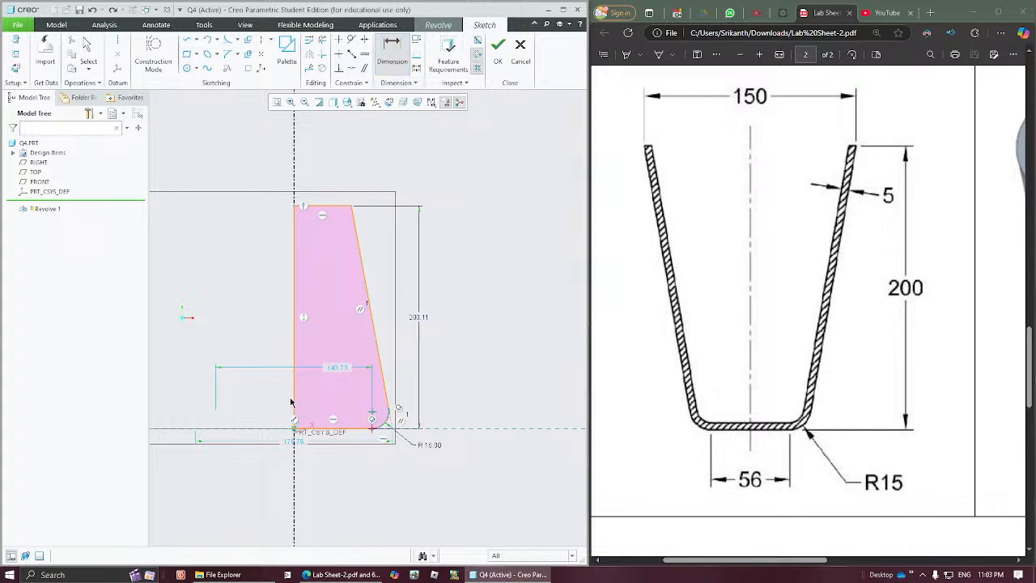
pyautogui.click(280, 468)
pyautogui.middleClick(280, 463)
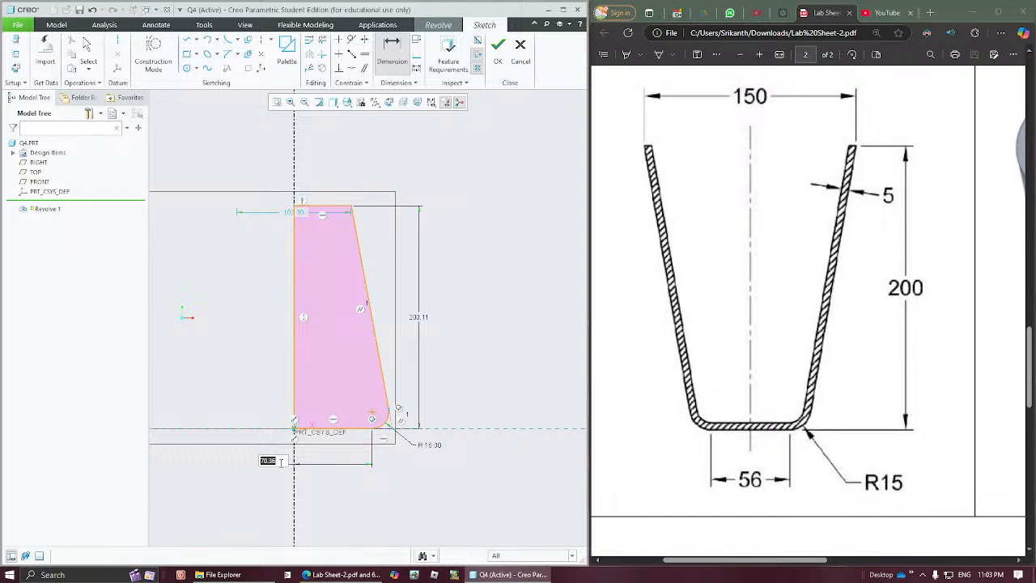
pyautogui.press('Escape')
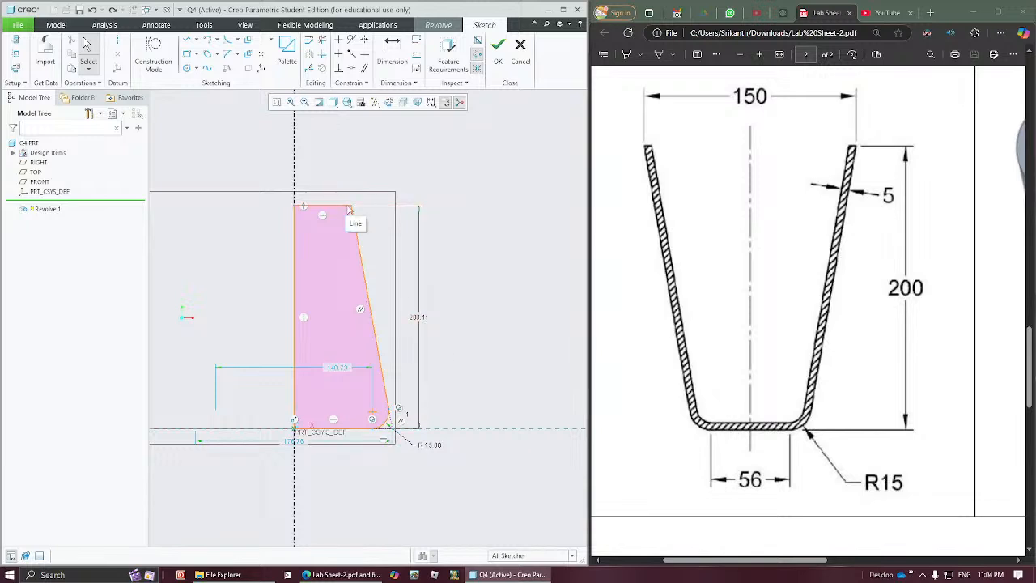
pyautogui.click(341, 369)
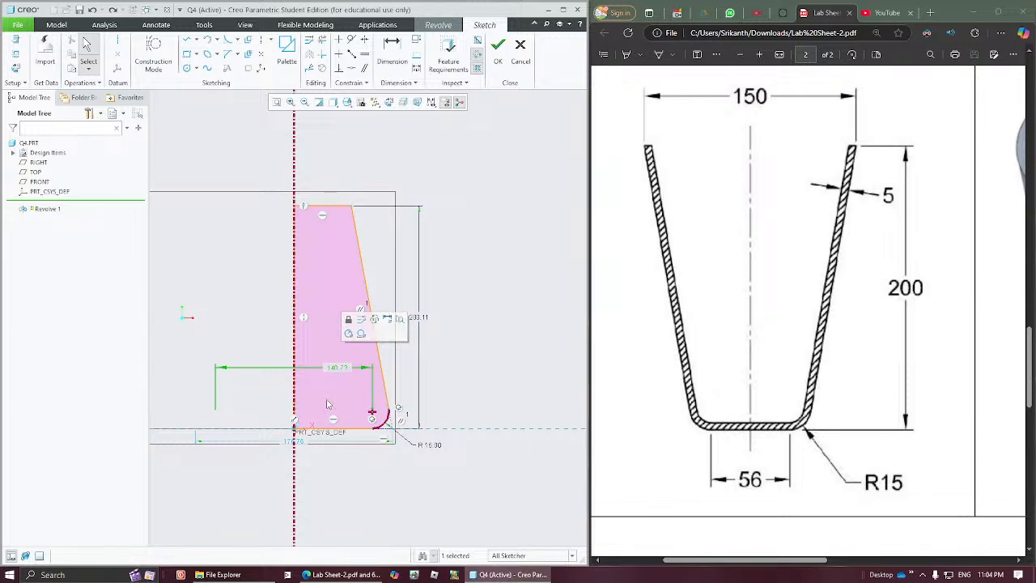
pyautogui.click(332, 440)
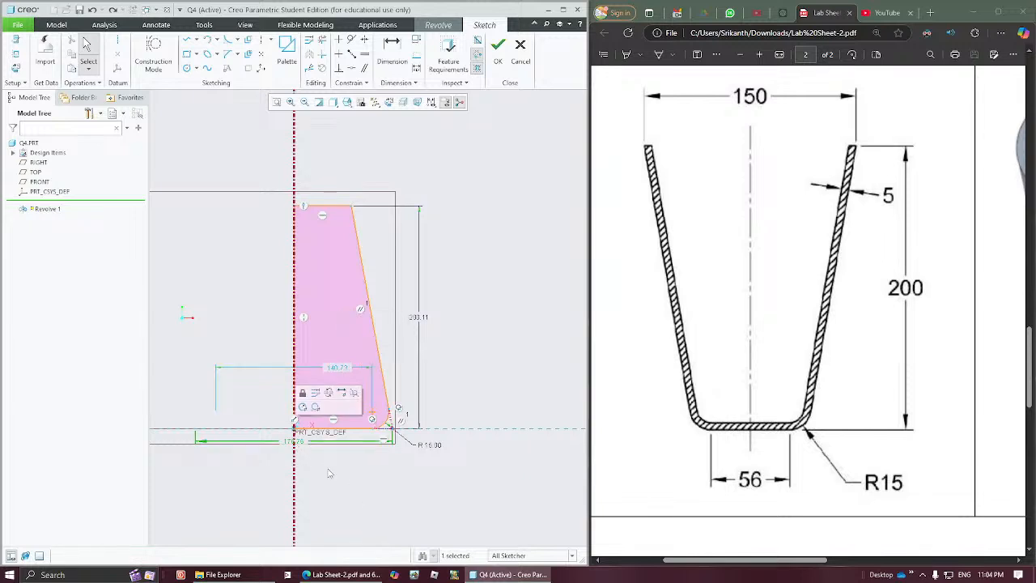
pyautogui.click(328, 474)
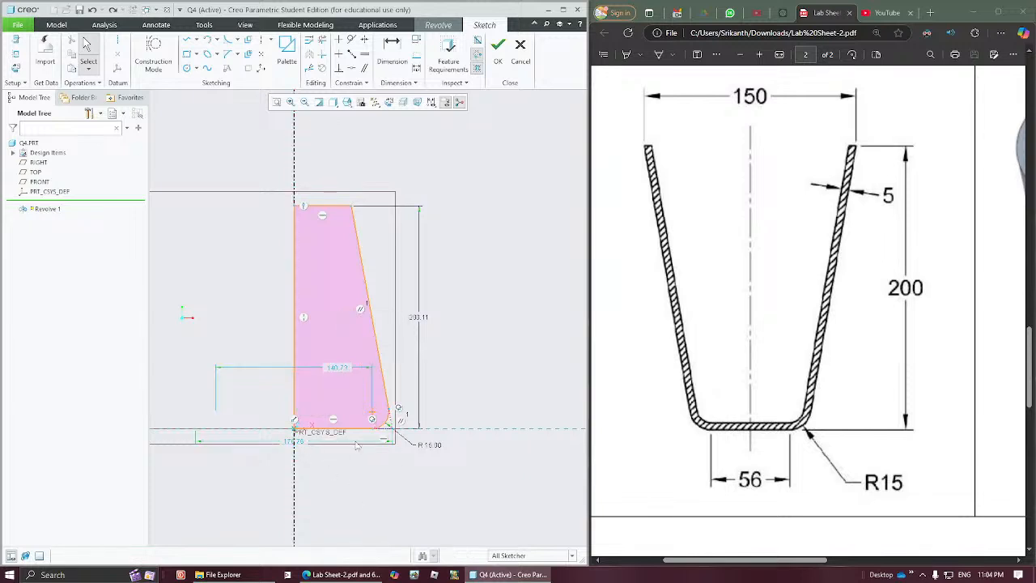
# Step: Dimension the top edge's outer corner from the centerline, convert it to a diameter dimension and place it above the profile
pyautogui.click(392, 49)
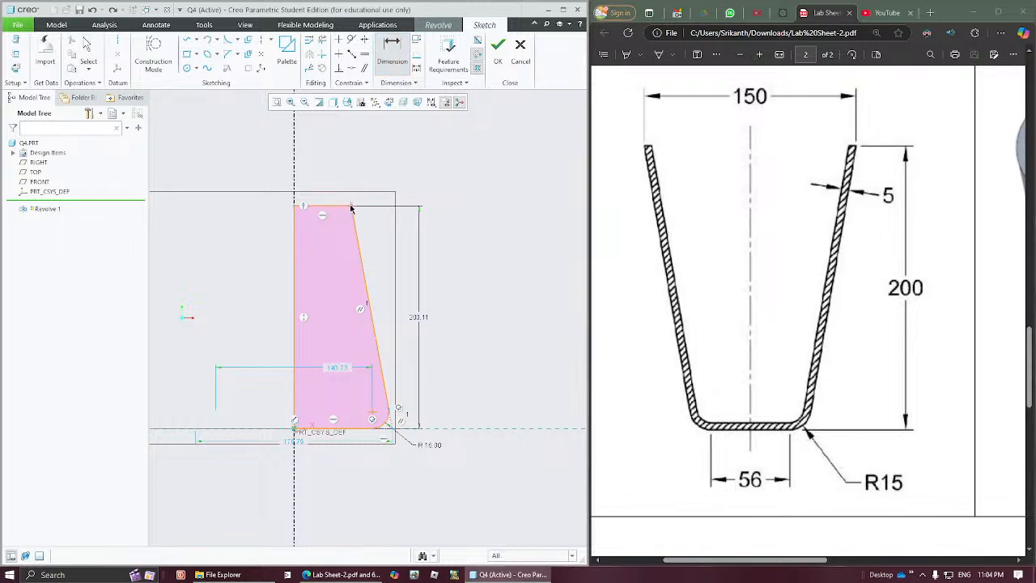
pyautogui.click(295, 180)
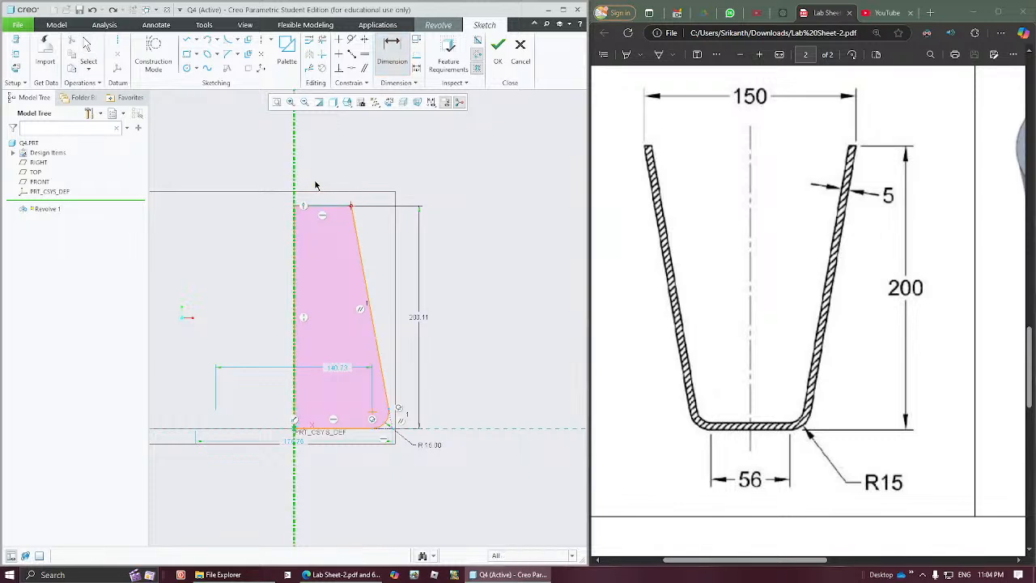
pyautogui.middleClick(304, 180)
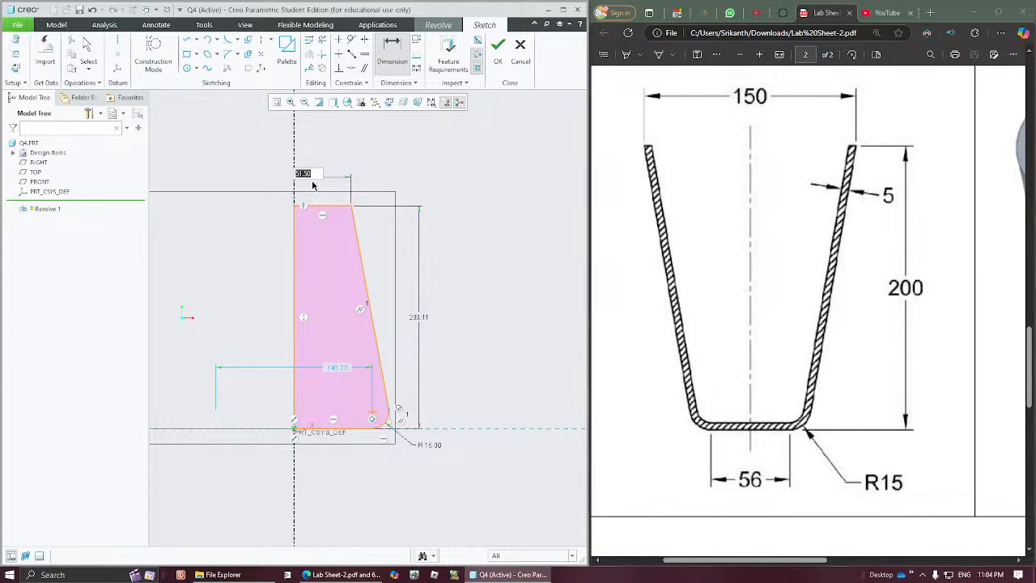
pyautogui.middleClick(312, 182)
pyautogui.click(308, 176)
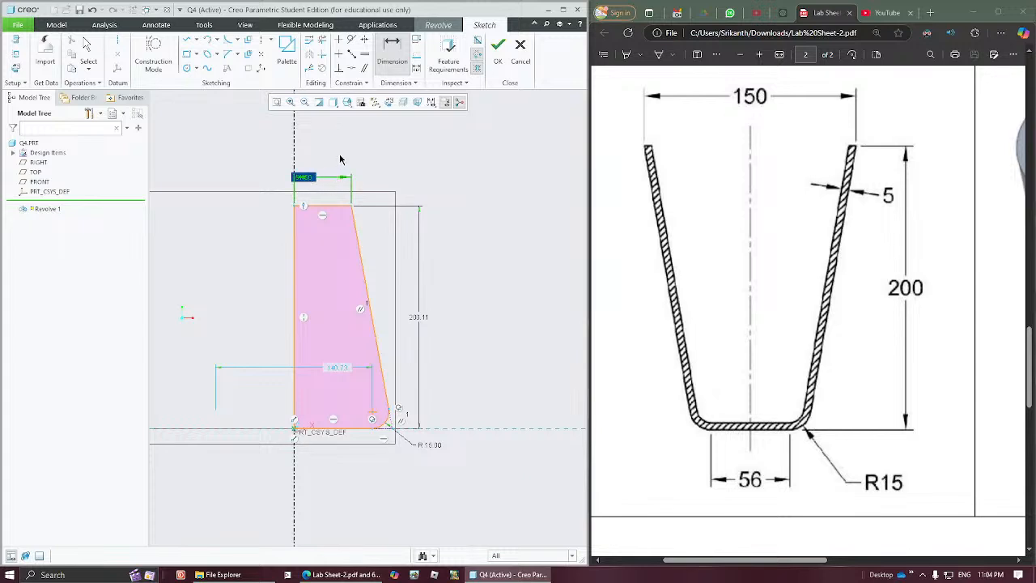
pyautogui.middleClick(340, 159)
pyautogui.click(318, 169)
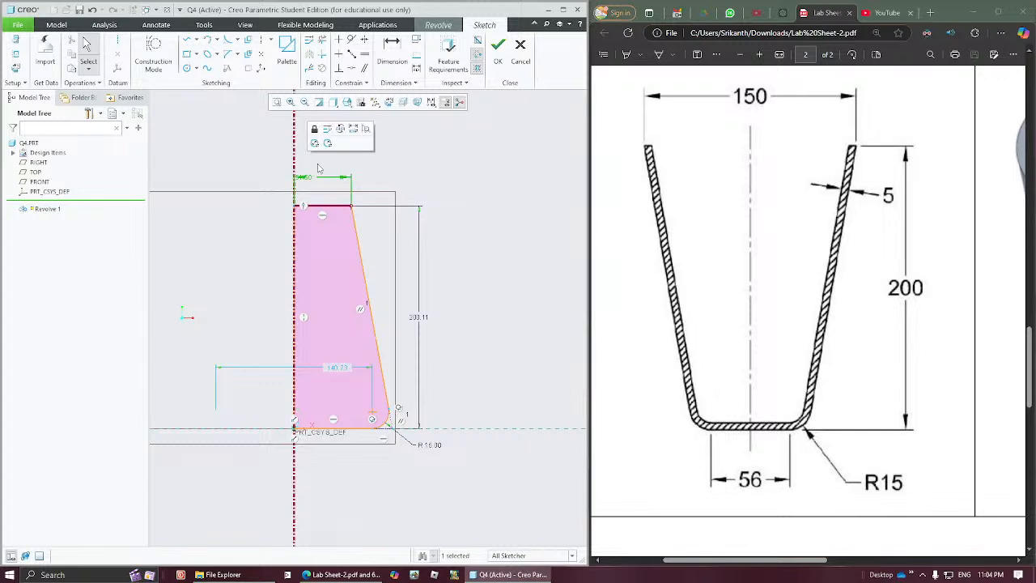
pyautogui.click(315, 143)
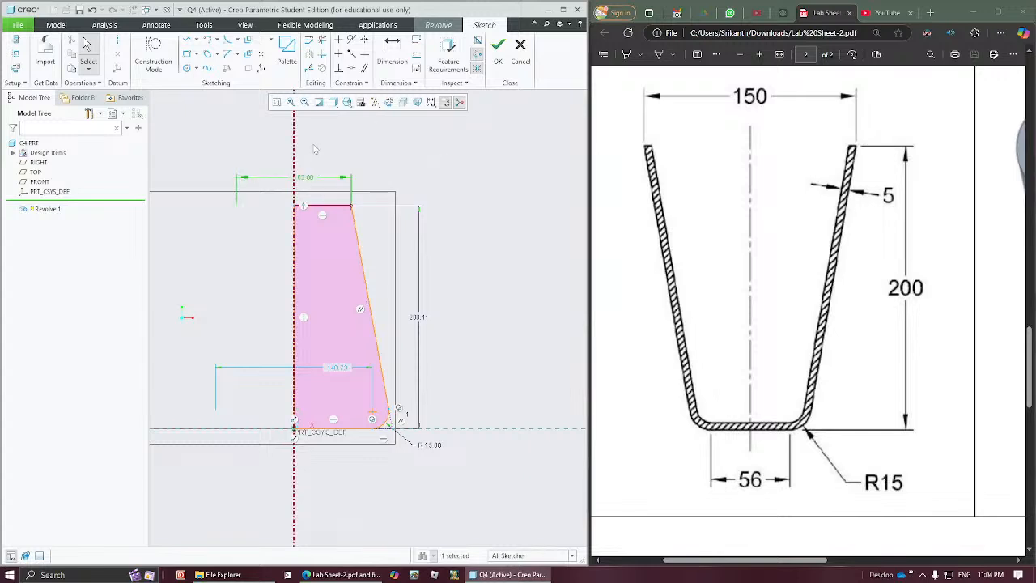
pyautogui.moveTo(305, 176); pyautogui.dragTo(279, 159)
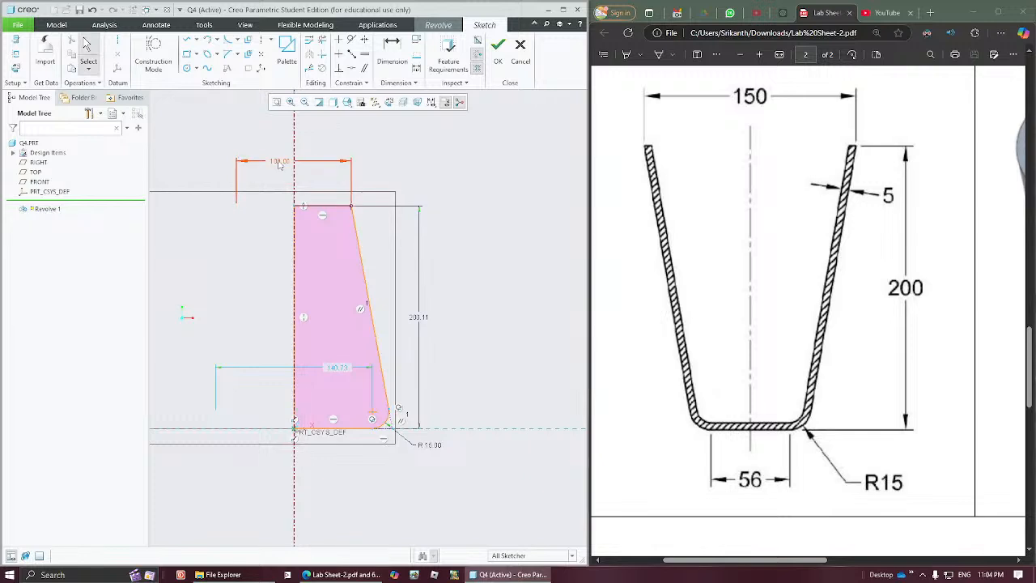
# Step: Set the top diameter dimension above the profile to 150
pyautogui.doubleClick(279, 158)
pyautogui.write('150')
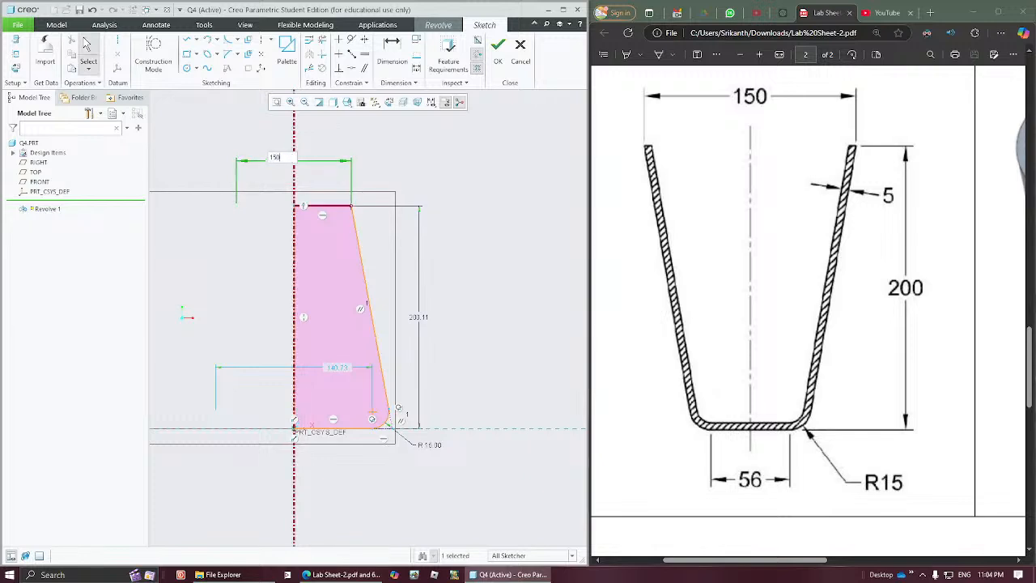
pyautogui.press('Return')
pyautogui.click(445, 326)
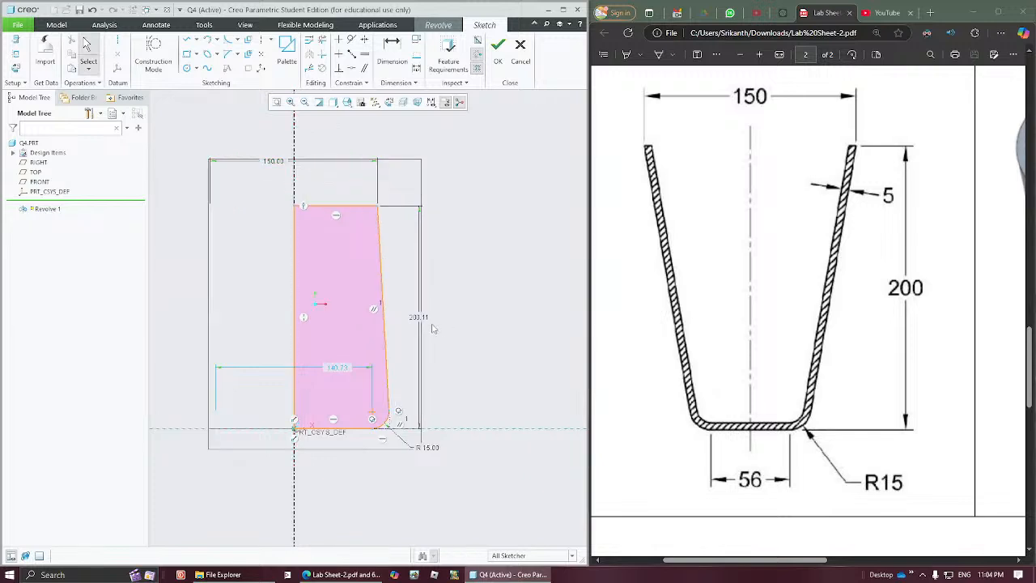
# Step: Set the flat base's diameter to 56 and the profile's height to 200
pyautogui.doubleClick(337, 371)
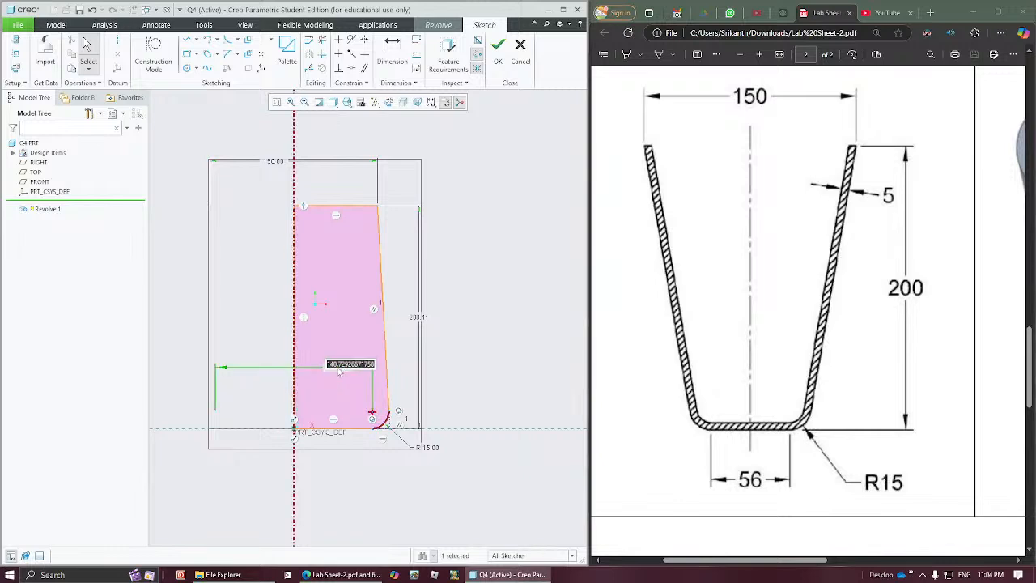
pyautogui.write('56')
pyautogui.press('Return')
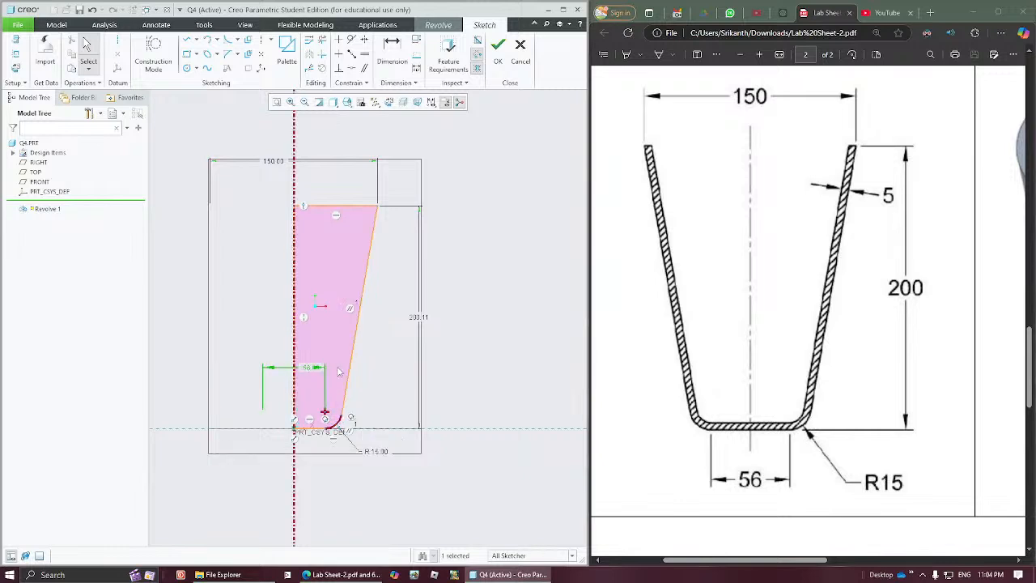
pyautogui.click(406, 383)
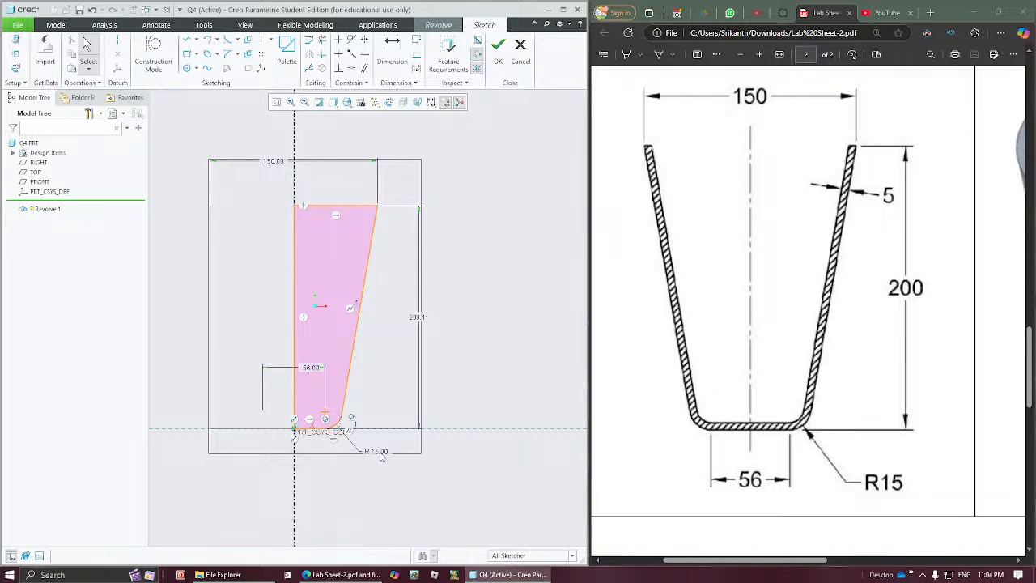
pyautogui.click(420, 320)
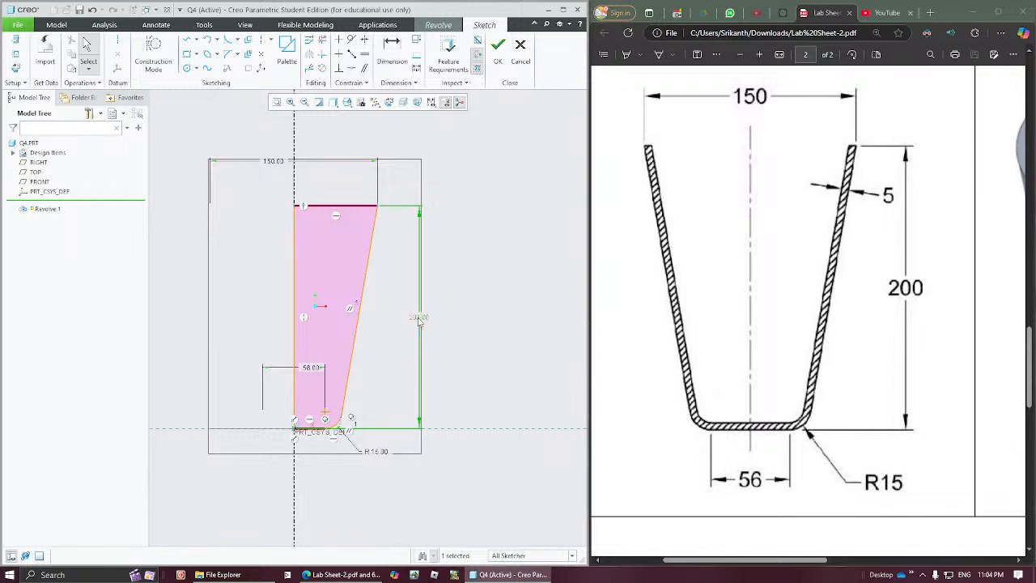
# Step: Finish the sketch and complete the 360° solid revolve about the vertical centerline, shown in the default orientation
pyautogui.click(295, 172)
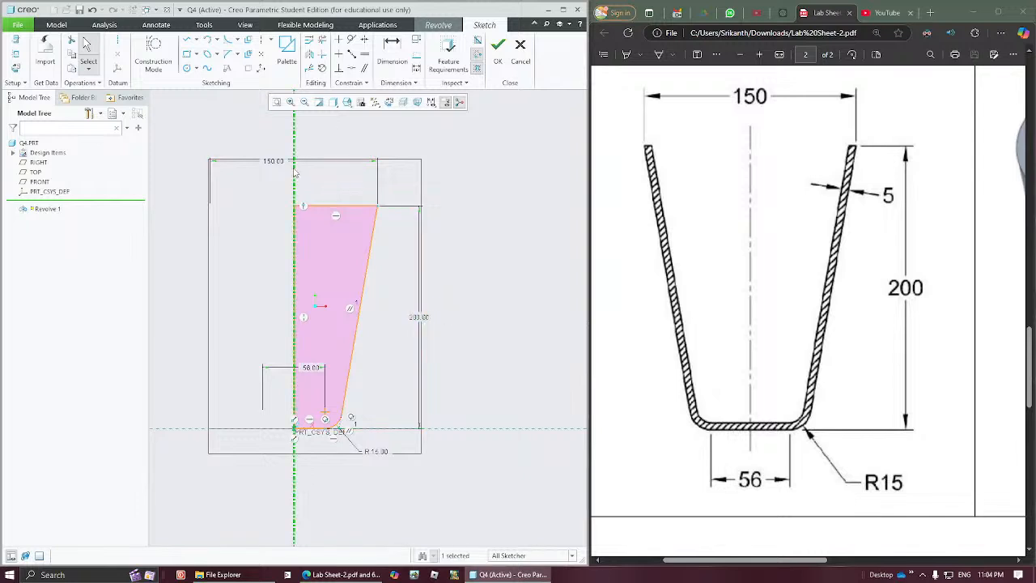
pyautogui.click(497, 64)
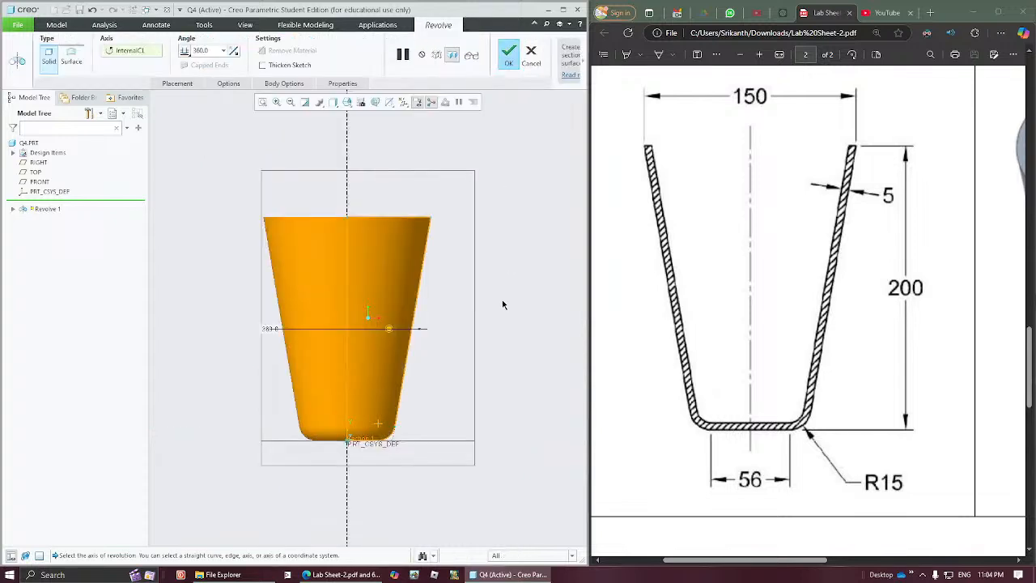
pyautogui.hotkey('ctrl', 'd')
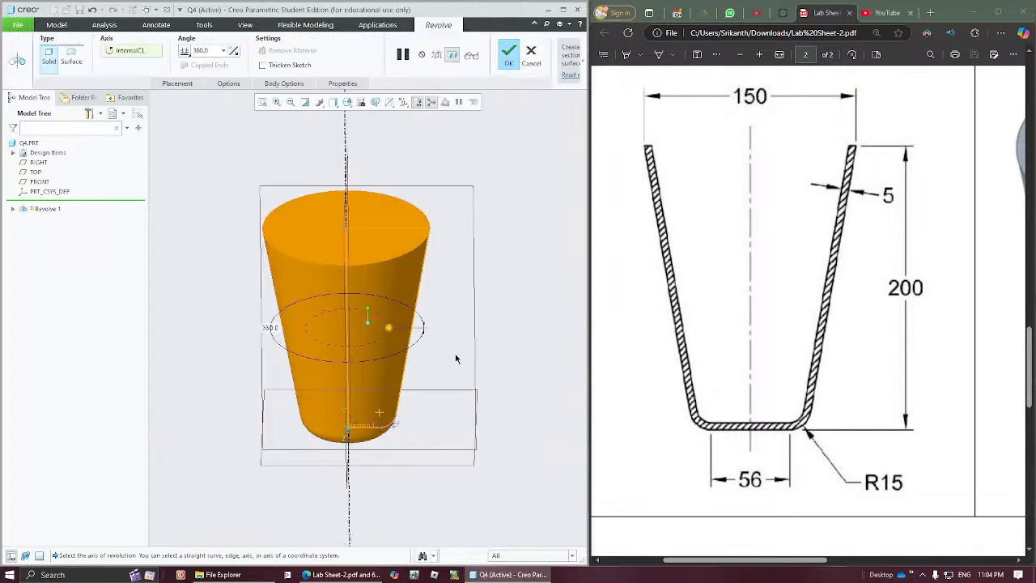
pyautogui.middleClick(461, 345)
pyautogui.click(461, 350)
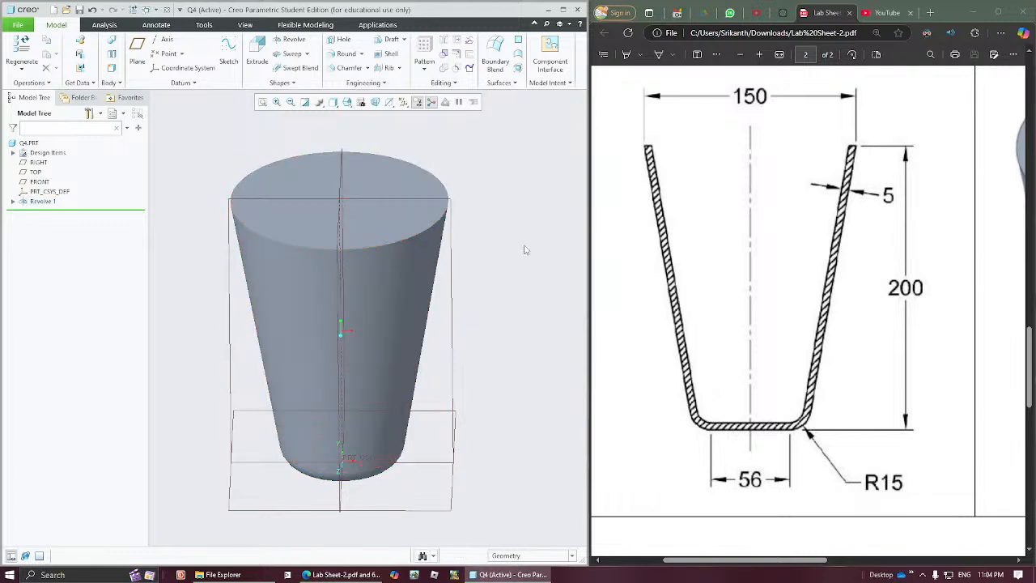
# Step: Start a shell on the revolved solid, remove its top circular face and set the wall thickness to 5
pyautogui.click(394, 57)
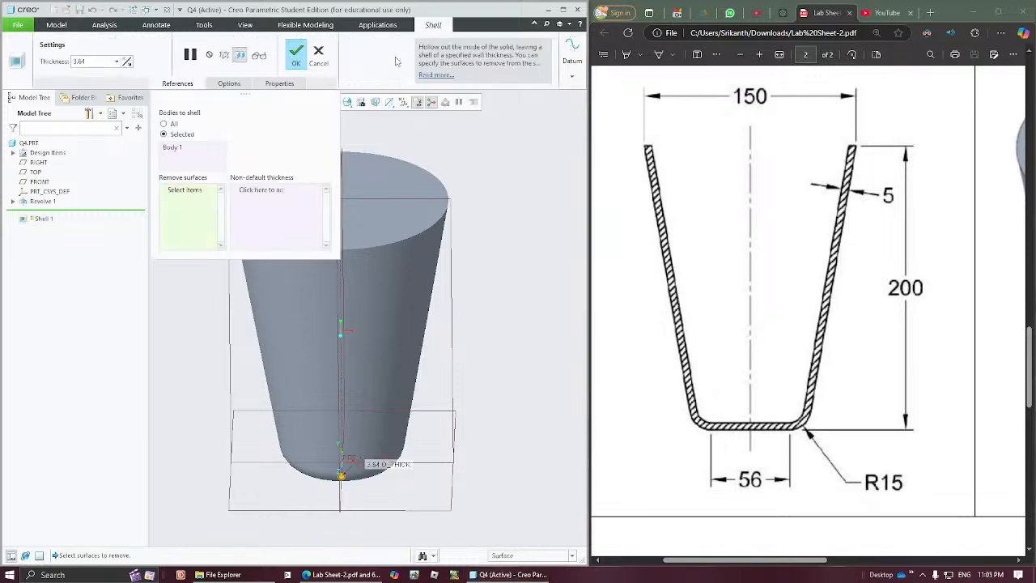
pyautogui.click(377, 174)
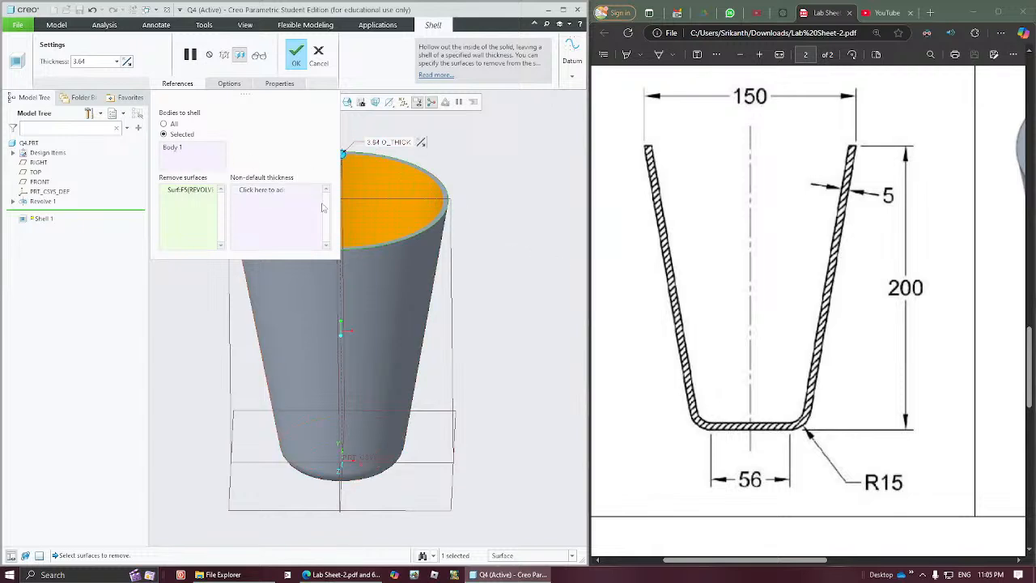
pyautogui.doubleClick(97, 62)
pyautogui.write('5')
pyautogui.press('Return')
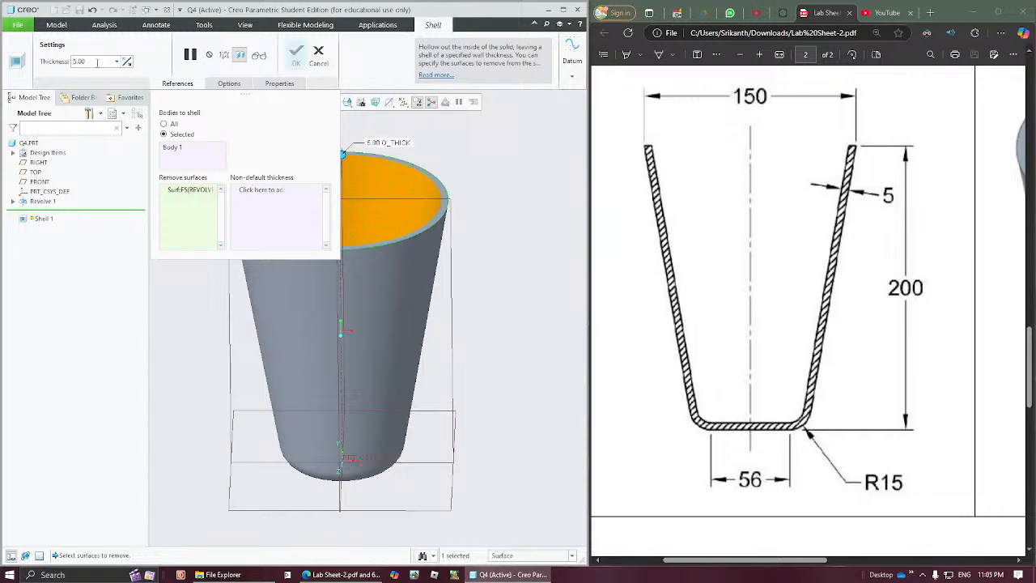
# Step: Try a 14.25 wall thickness using the shell's on-model handle, and restore the thickness to 5
pyautogui.moveTo(412, 269); pyautogui.dragTo(511, 350, button='middle')
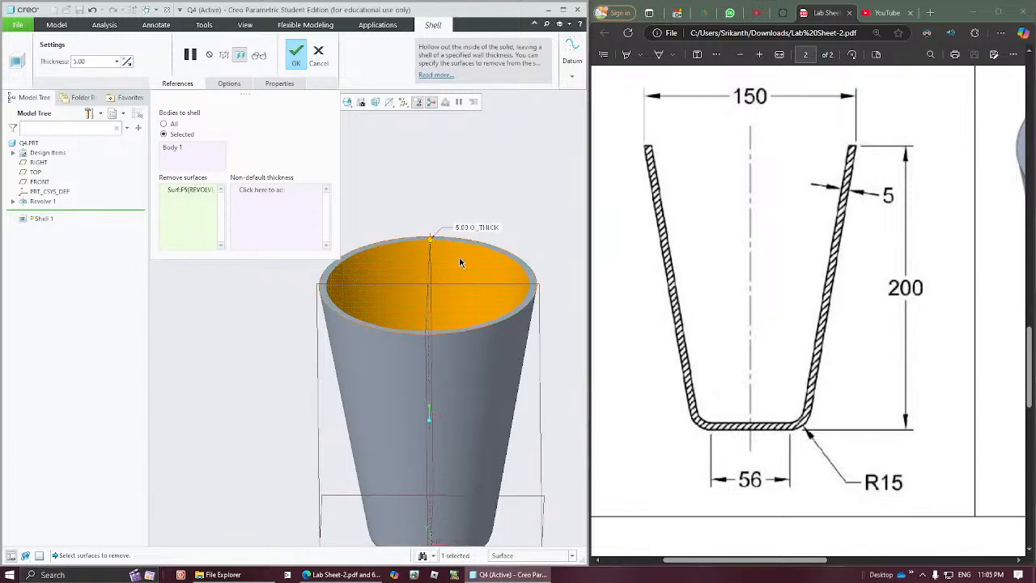
pyautogui.moveTo(438, 250); pyautogui.dragTo(421, 276, button='middle')
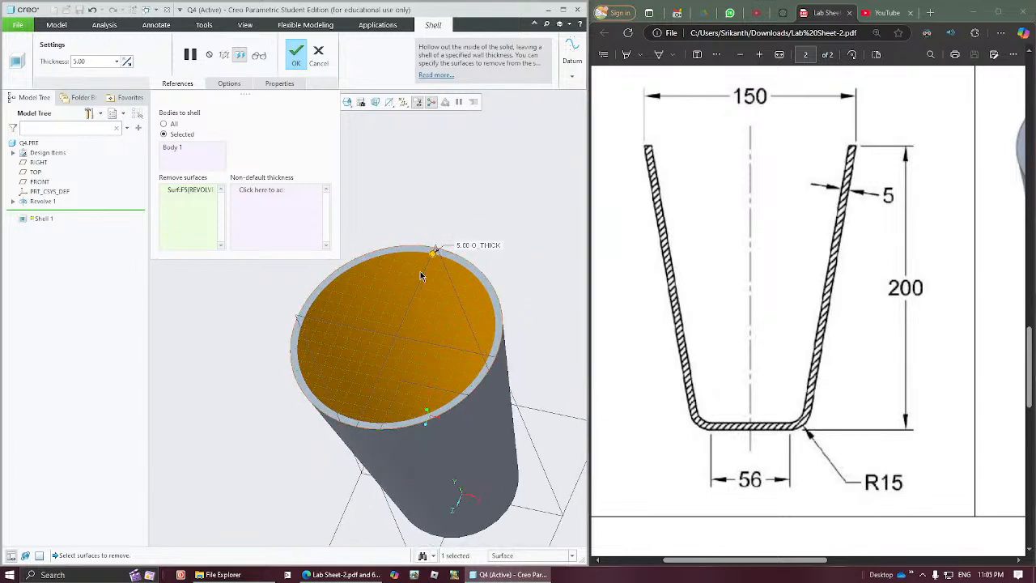
pyautogui.moveTo(432, 252); pyautogui.dragTo(428, 263)
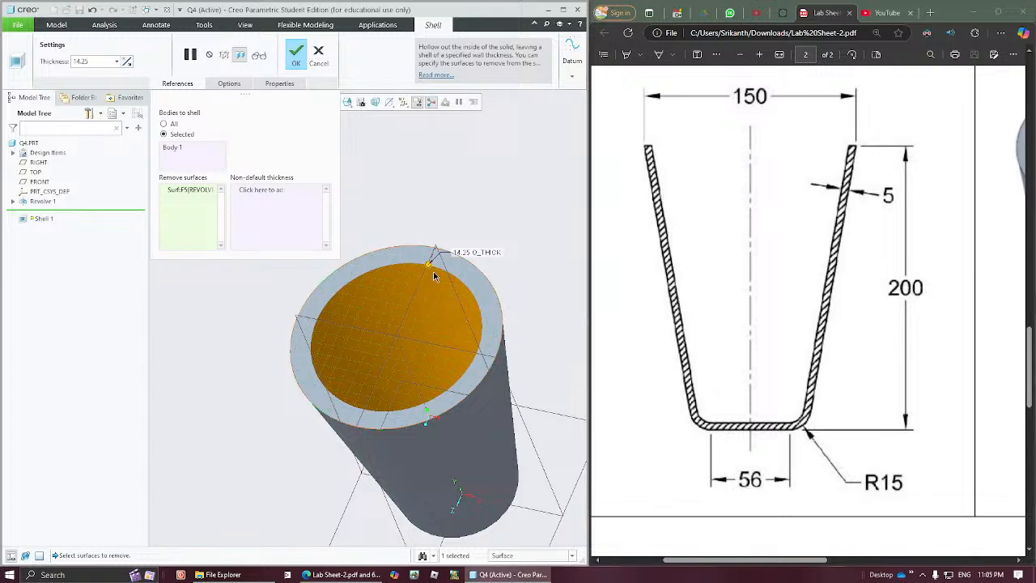
pyautogui.click(97, 63)
pyautogui.write('5')
pyautogui.press('Return')
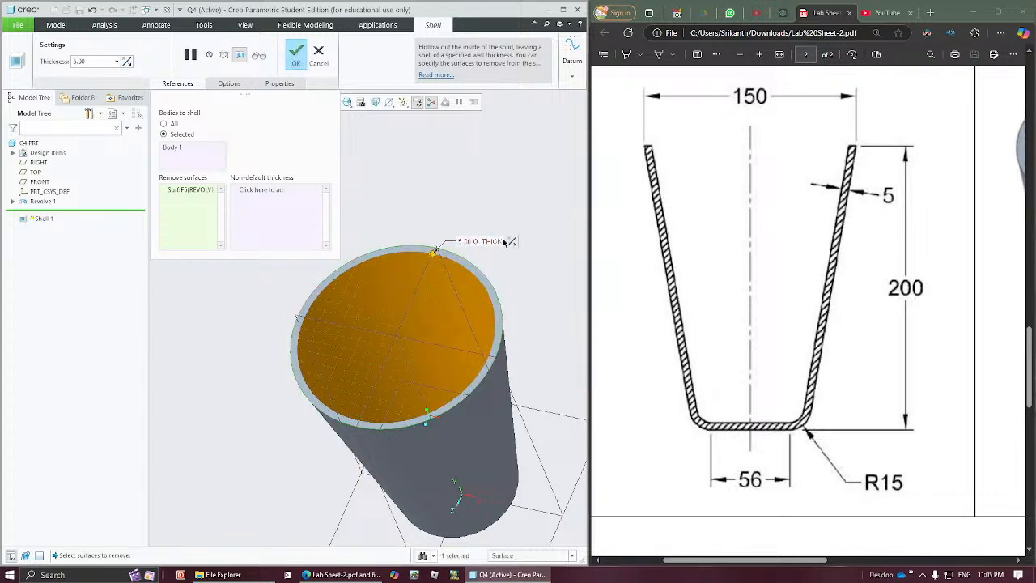
# Step: Flip the shell's thickness direction to the outside of the cup and back to the inside
pyautogui.click(511, 243)
pyautogui.moveTo(502, 230)
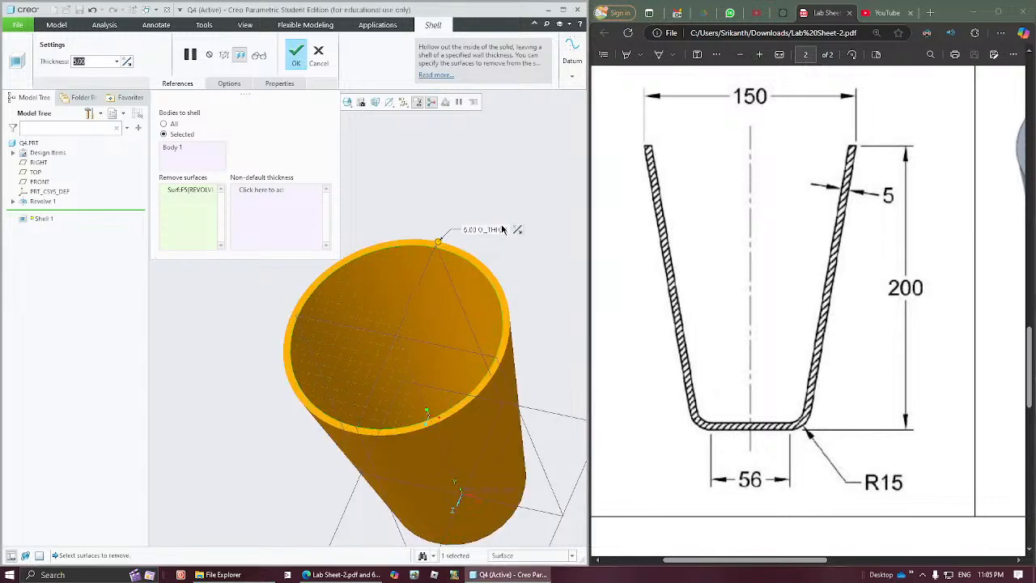
pyautogui.click(517, 231)
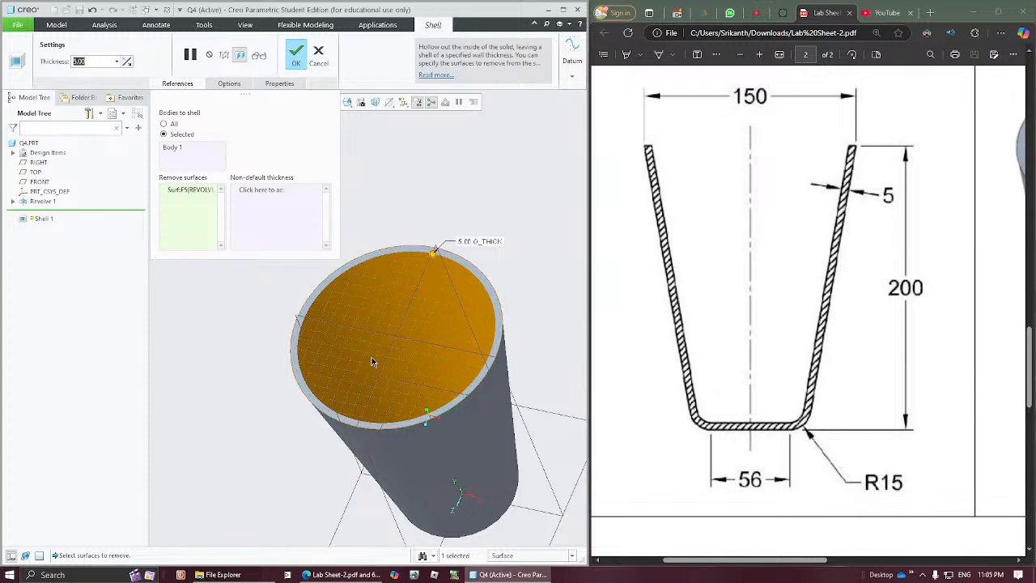
# Step: Complete the shell feature and save the cup part as Q4.PRT
pyautogui.click(293, 58)
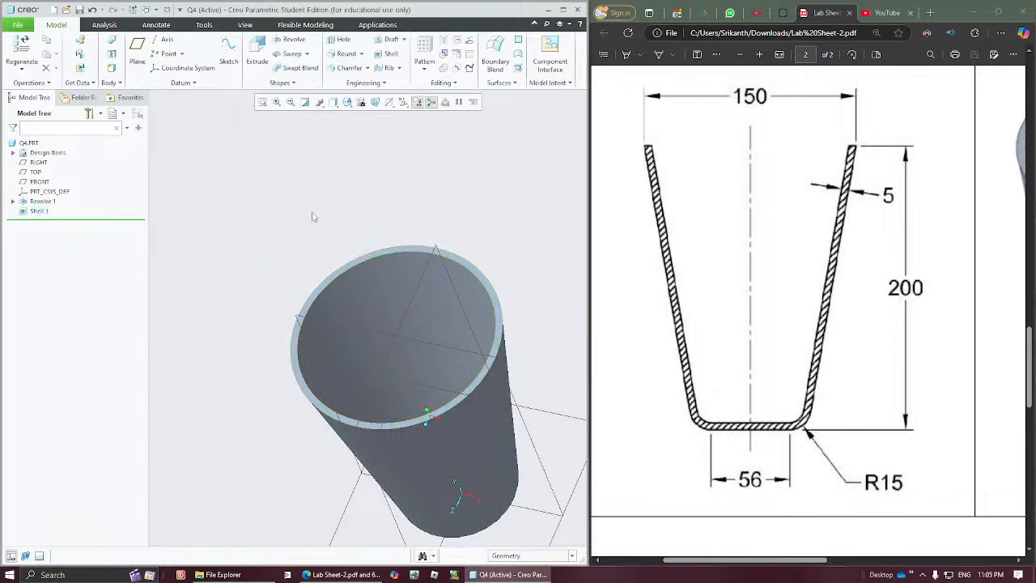
pyautogui.click(261, 103)
pyautogui.moveTo(429, 330); pyautogui.dragTo(433, 301, button='middle')
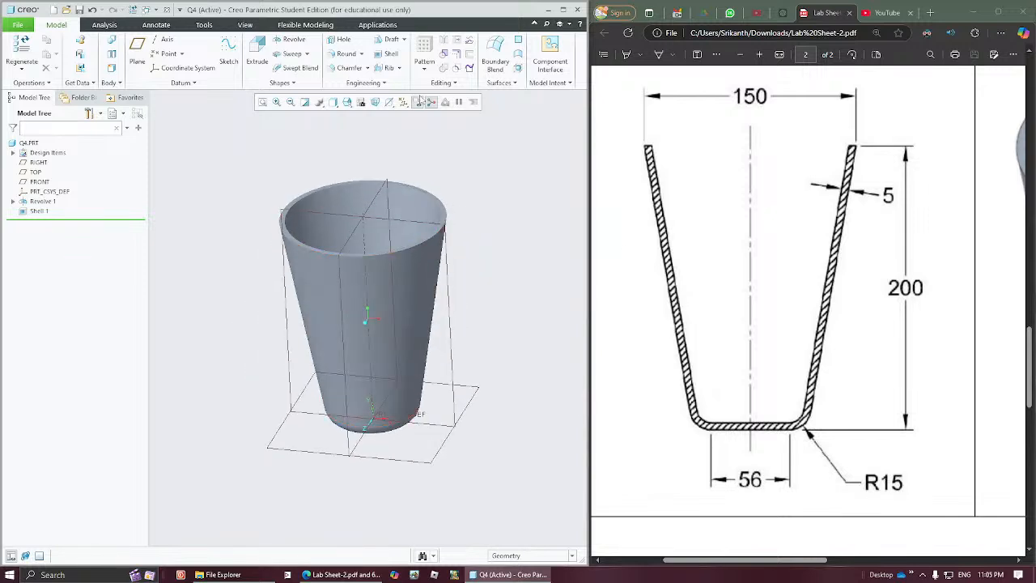
pyautogui.click(79, 10)
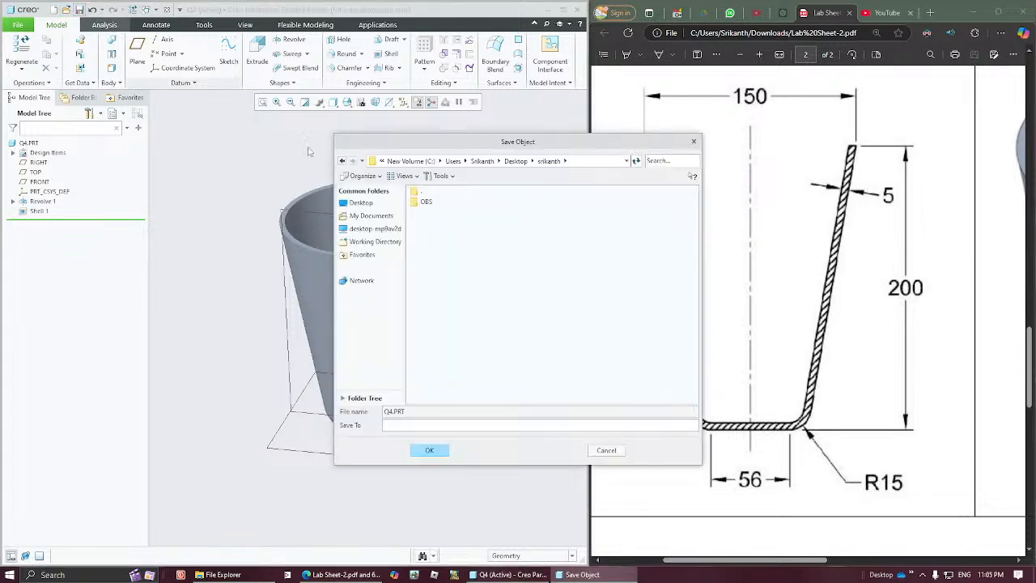
pyautogui.click(437, 450)
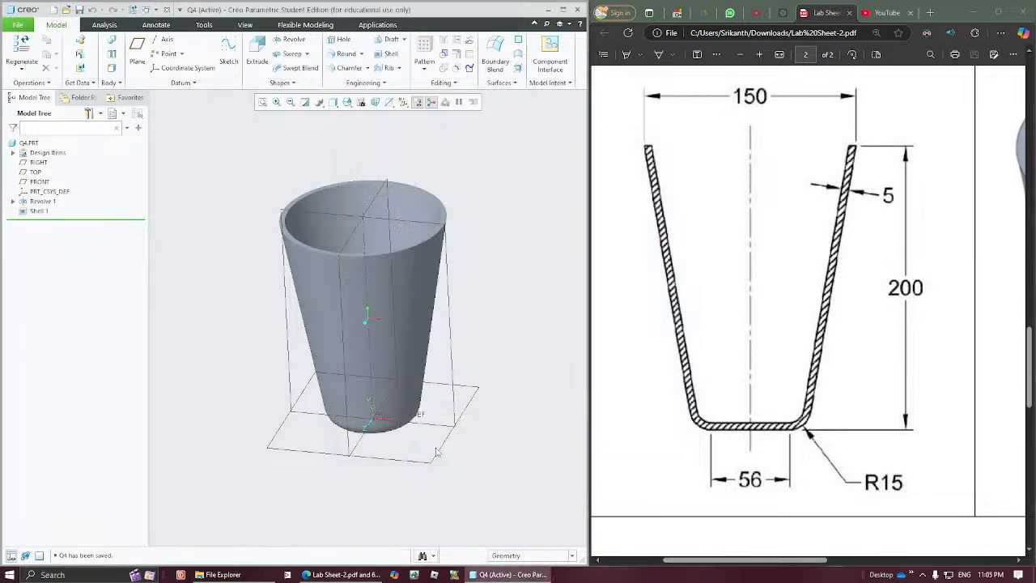